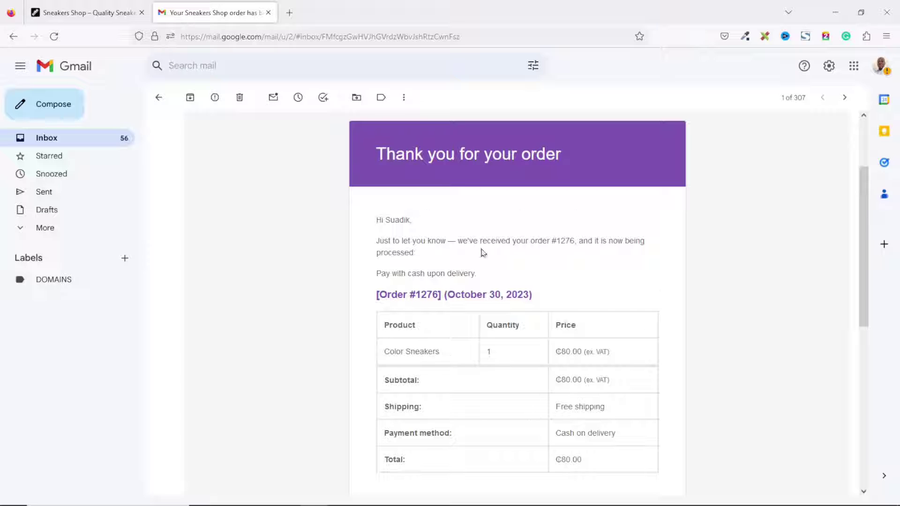
# Step: Open the next order email, #1275, and scroll down to its product list
pyautogui.click(844, 97)
pyautogui.moveTo(864, 178); pyautogui.dragTo(826, 386)
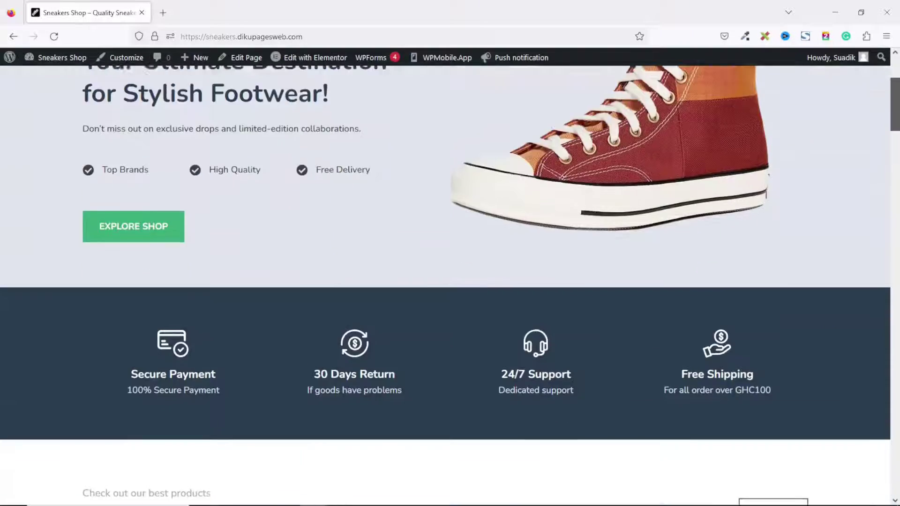
# Step: Scroll the Sneakers Shop homepage, then open PRODUCTS and browse the sneakers grid
pyautogui.scroll(-15, 450, 281)
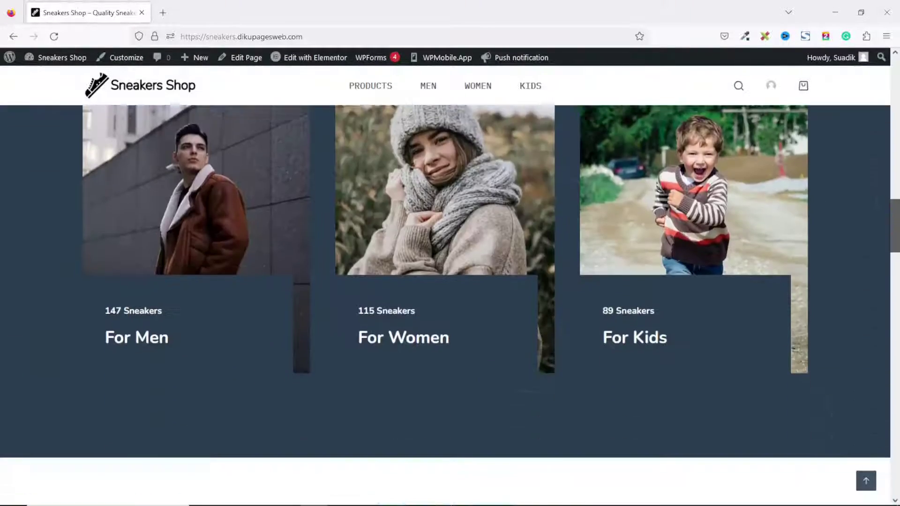
pyautogui.scroll(-20, 450, 281)
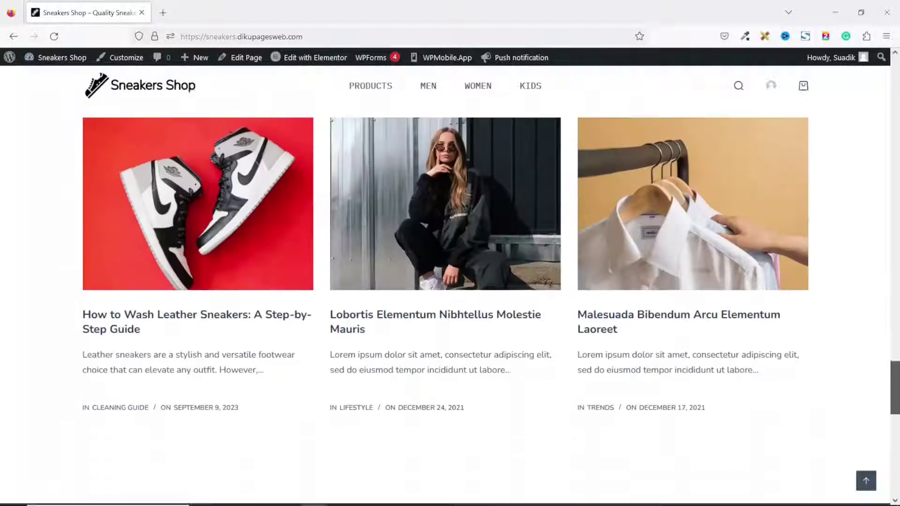
pyautogui.scroll(-3, 898, 451)
pyautogui.scroll(4, 899, 451)
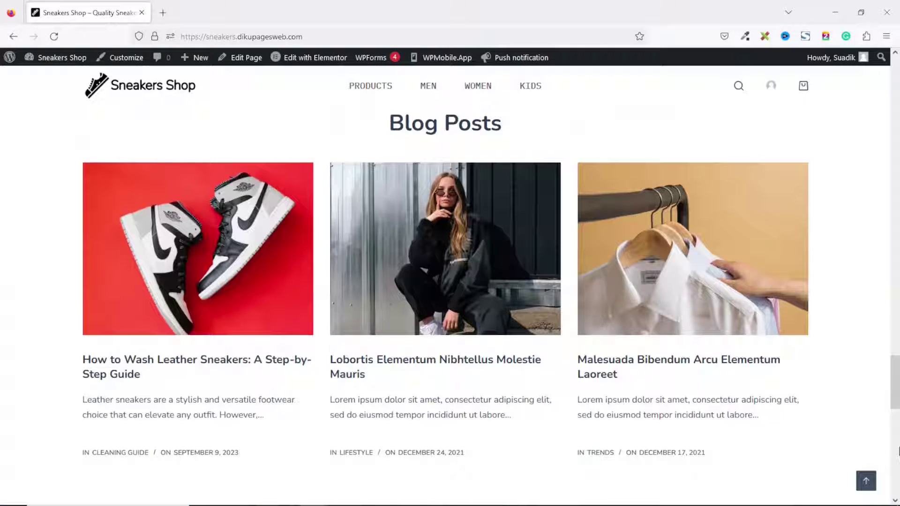
pyautogui.click(374, 87)
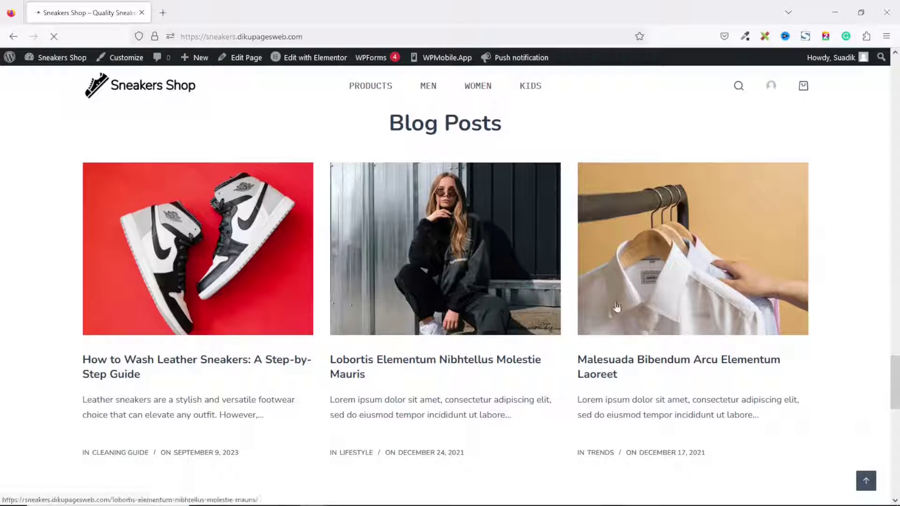
pyautogui.scroll(-4, 467, 210)
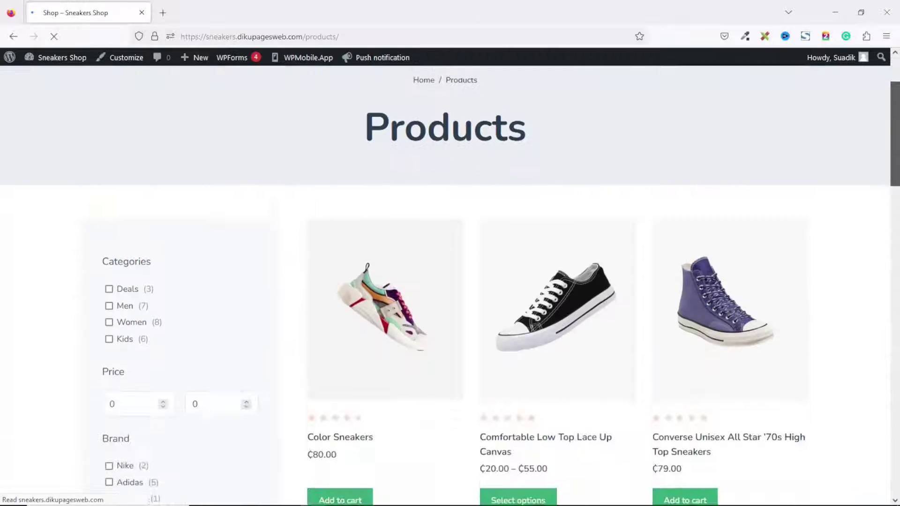
pyautogui.scroll(-10, 497, 281)
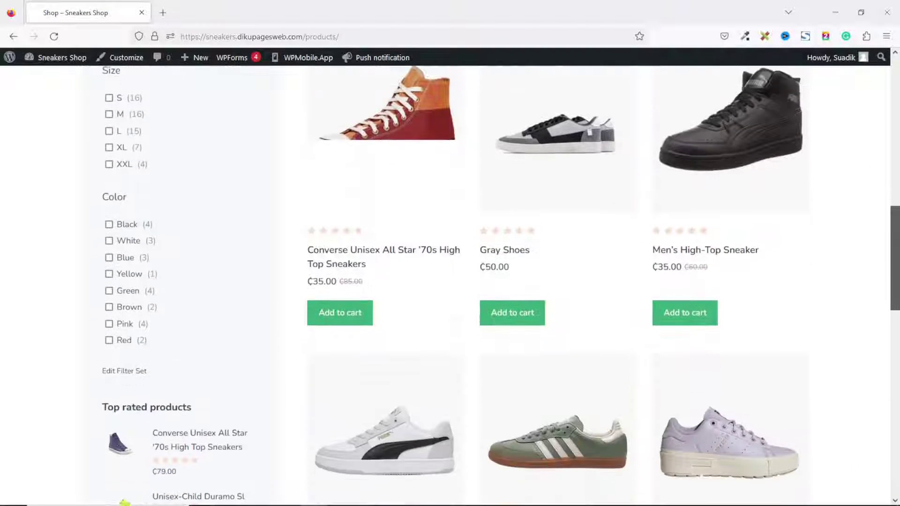
pyautogui.scroll(-6, 497, 282)
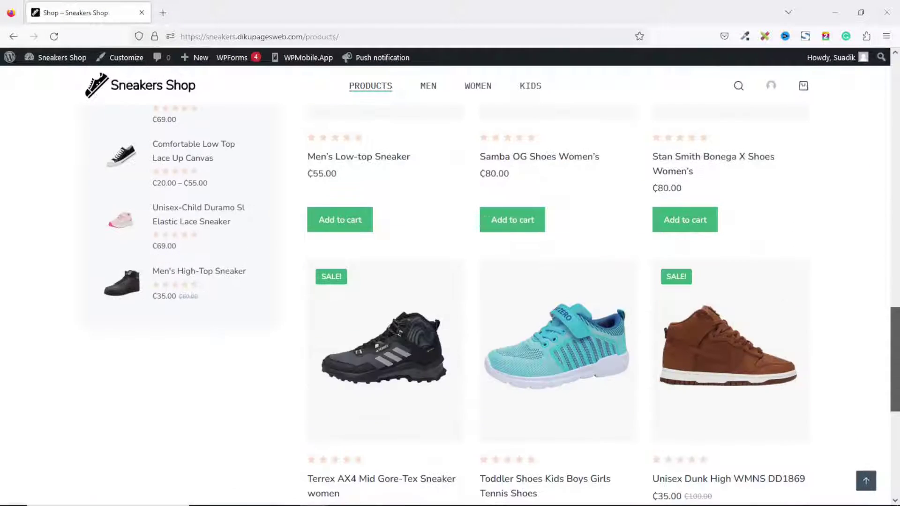
pyautogui.scroll(-6, 557, 434)
pyautogui.scroll(7, 895, 347)
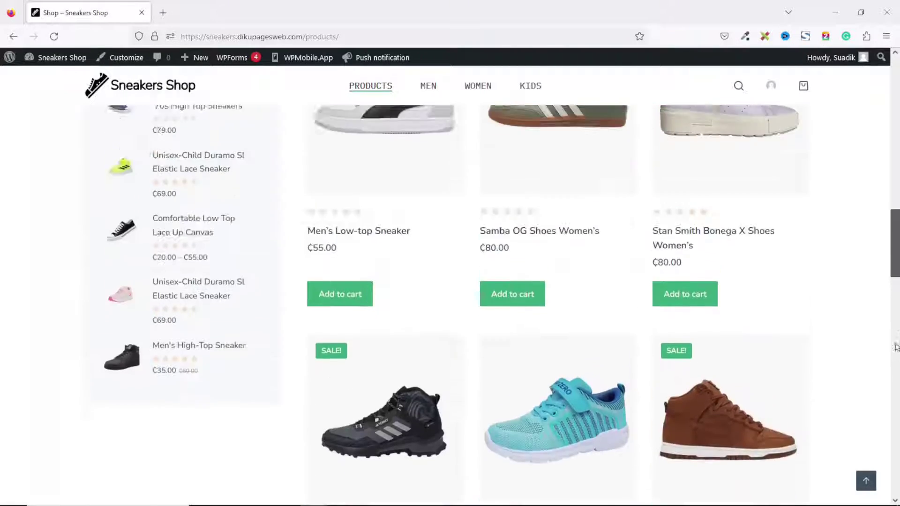
pyautogui.scroll(12, 896, 346)
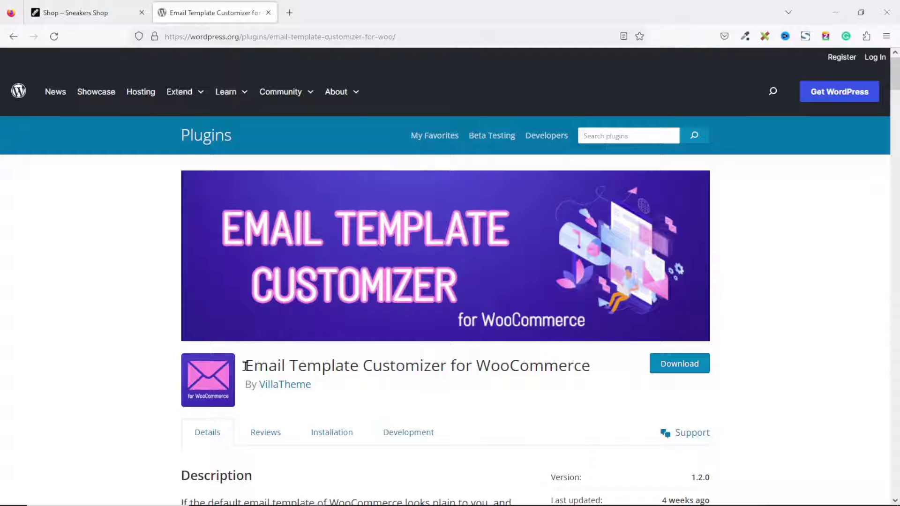
# Step: Copy the 'Email Template Customizer for WooCommerce' plugin title and close the directory page
pyautogui.moveTo(245, 366); pyautogui.dragTo(586, 366)
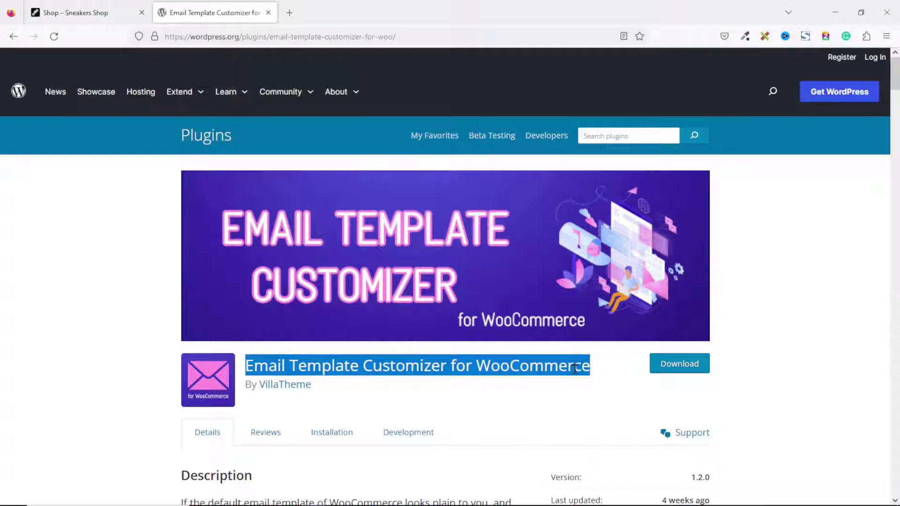
pyautogui.rightClick(574, 370)
pyautogui.click(612, 200)
pyautogui.click(268, 13)
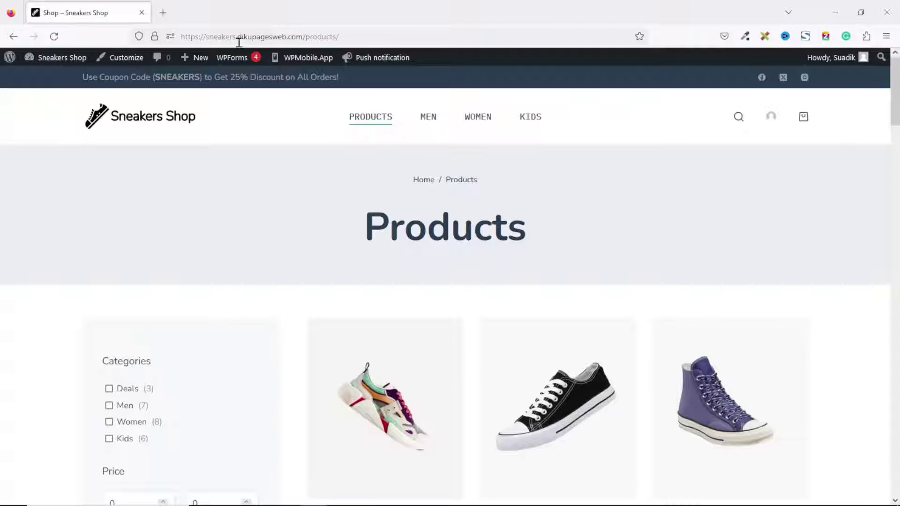
# Step: Go to the WordPress admin dashboard and open Plugins > Add New
pyautogui.moveTo(61, 58)
pyautogui.click(54, 83)
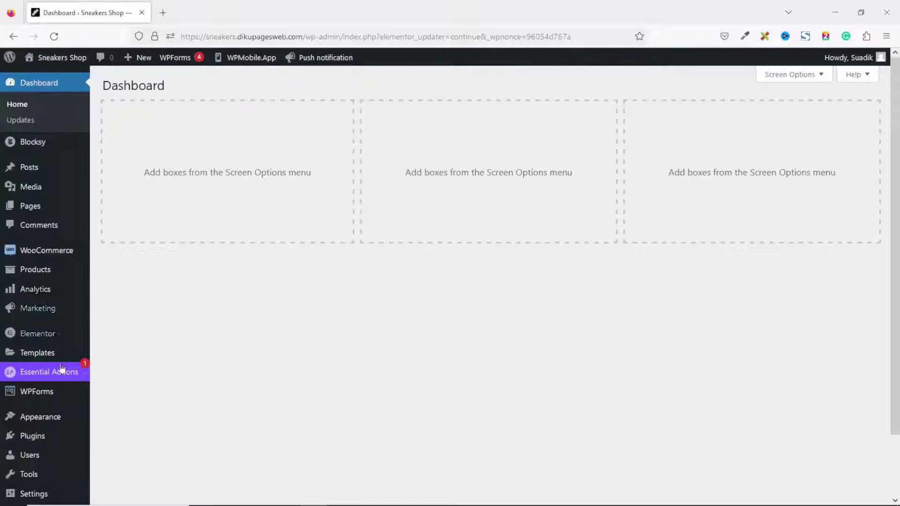
pyautogui.moveTo(33, 438)
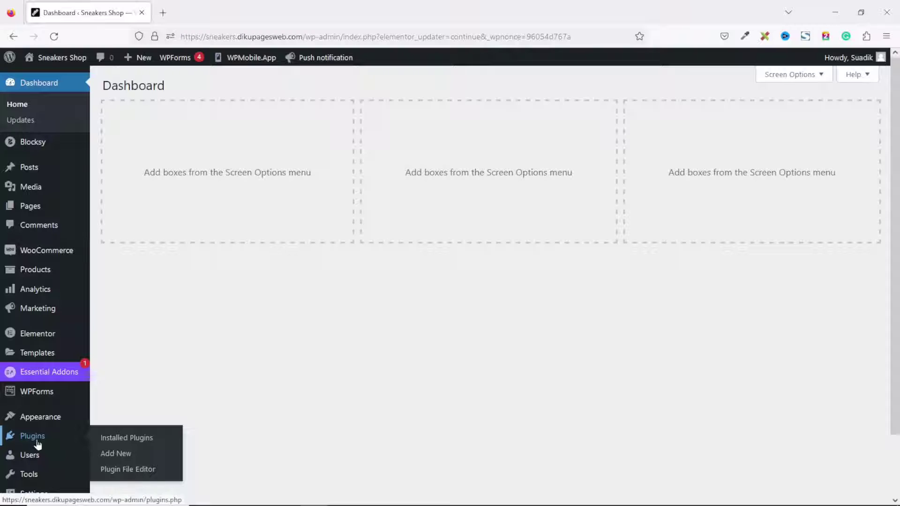
pyautogui.click(125, 461)
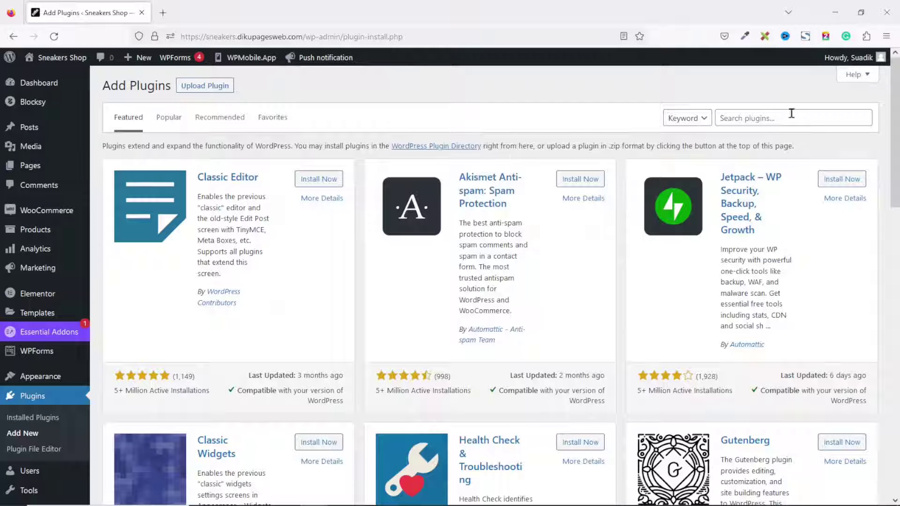
# Step: Search for Email Template Customizer for WooCommerce, install it, and activate it
pyautogui.click(759, 119)
pyautogui.hotkey('ctrl', 'v')
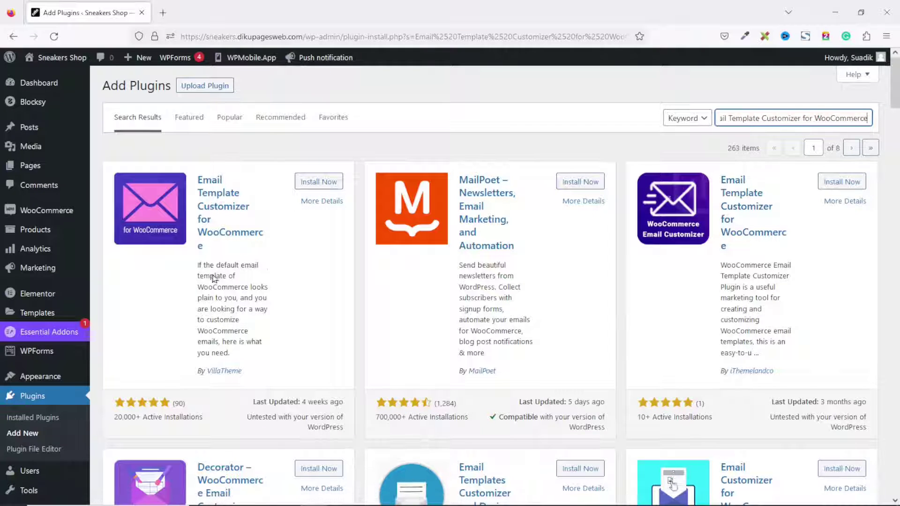
pyautogui.click(308, 185)
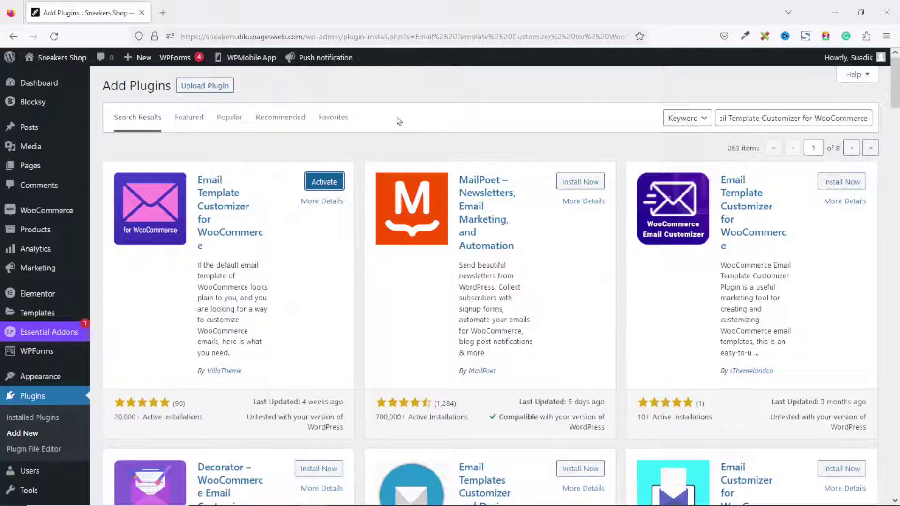
pyautogui.click(324, 181)
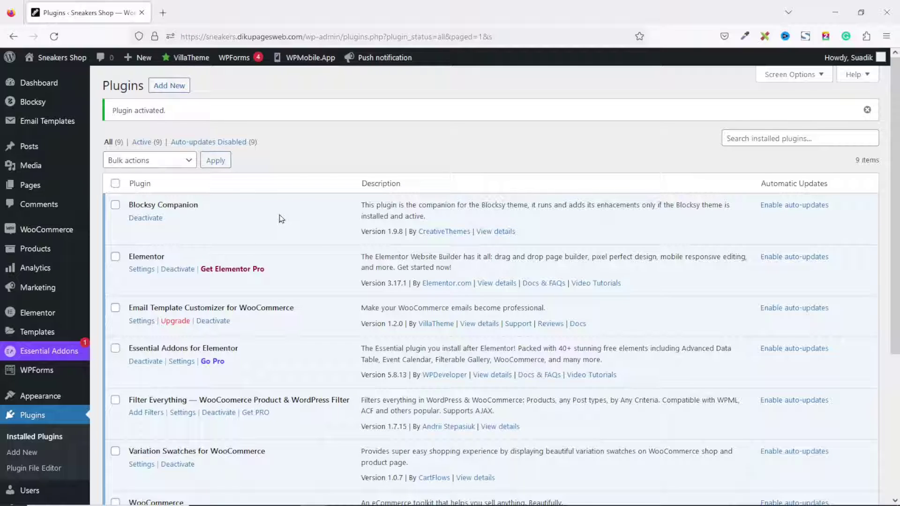
# Step: Open WooCommerce Settings > Emails and choose to customize the Processing order email
pyautogui.moveTo(49, 228)
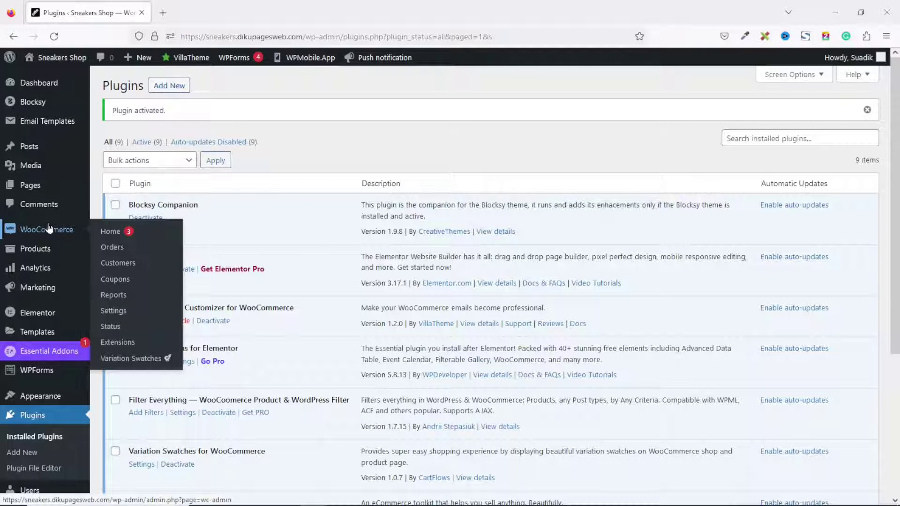
pyautogui.click(122, 311)
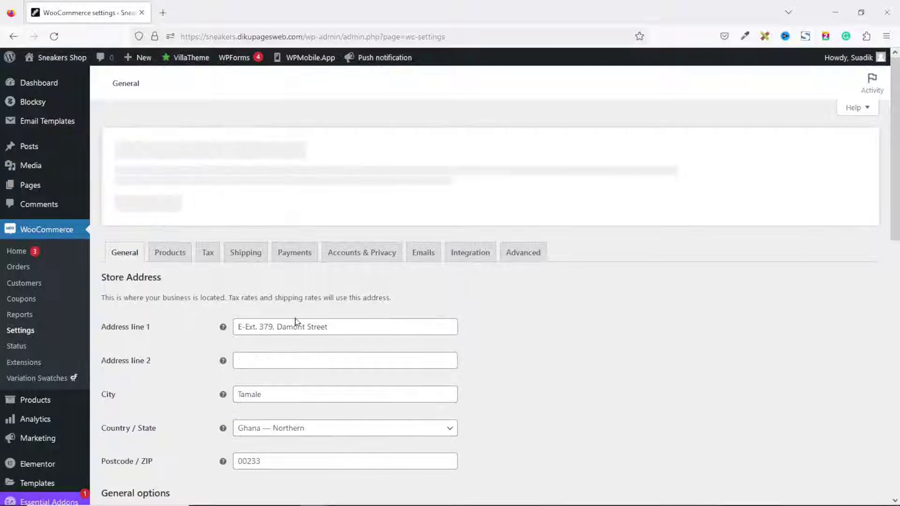
pyautogui.click(423, 252)
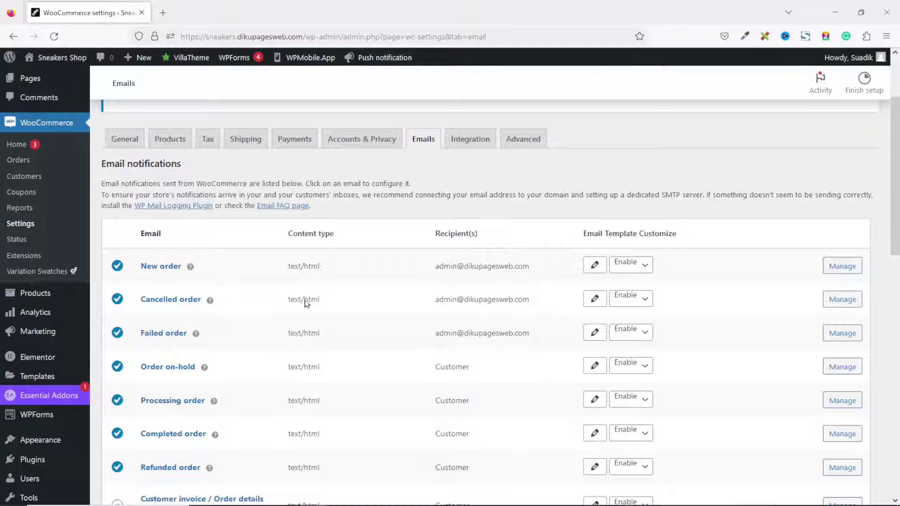
pyautogui.scroll(-5, 305, 302)
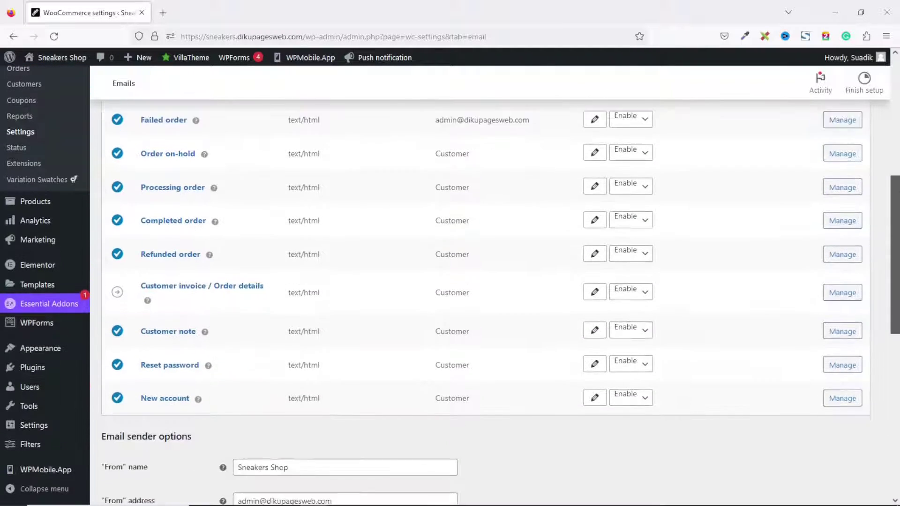
pyautogui.moveTo(898, 243); pyautogui.dragTo(898, 189)
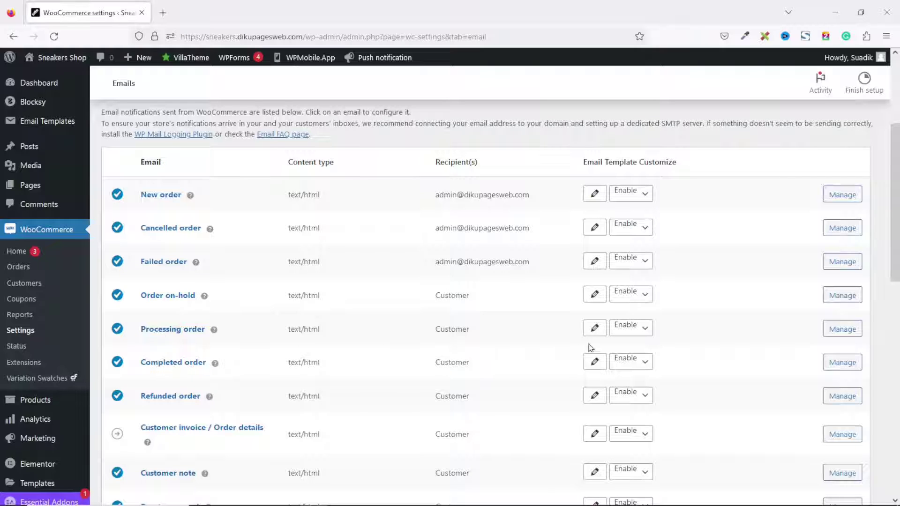
pyautogui.click(595, 328)
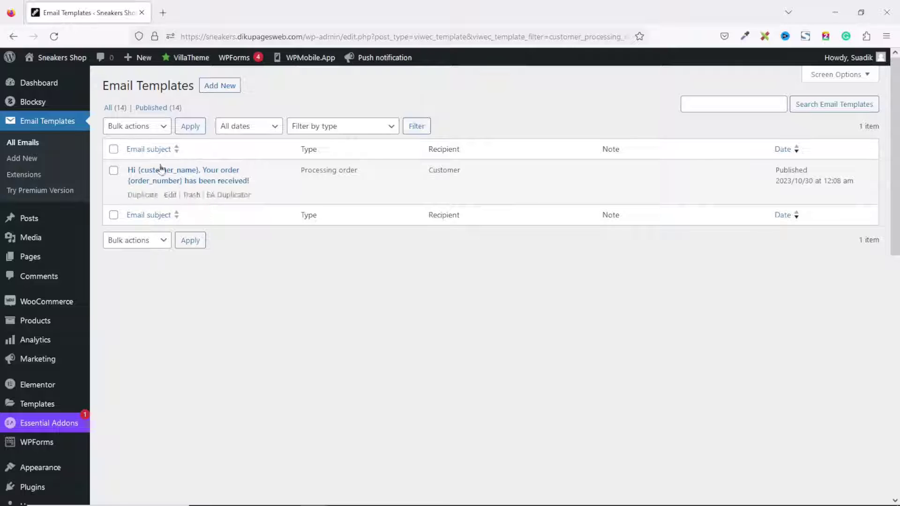
# Step: Open the Processing order template in the editor and scroll through its preview
pyautogui.click(170, 195)
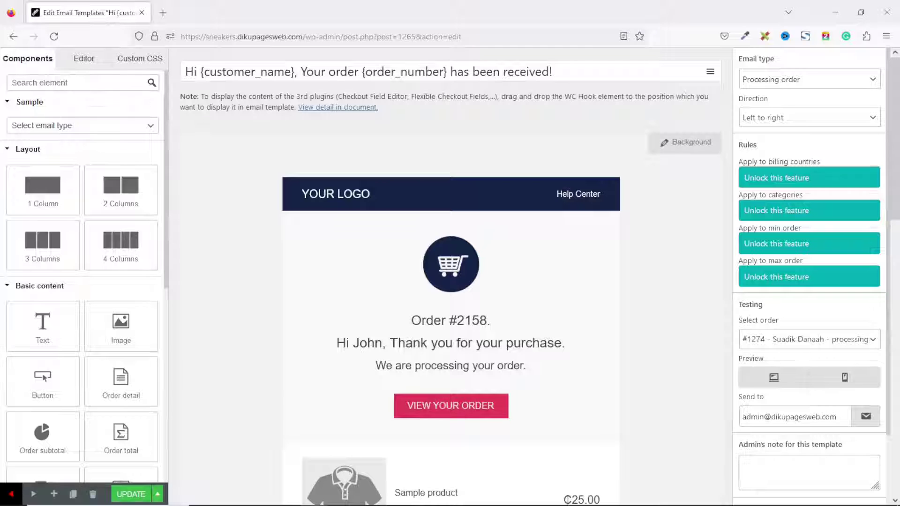
pyautogui.scroll(-6, 450, 281)
pyautogui.scroll(-8, 450, 282)
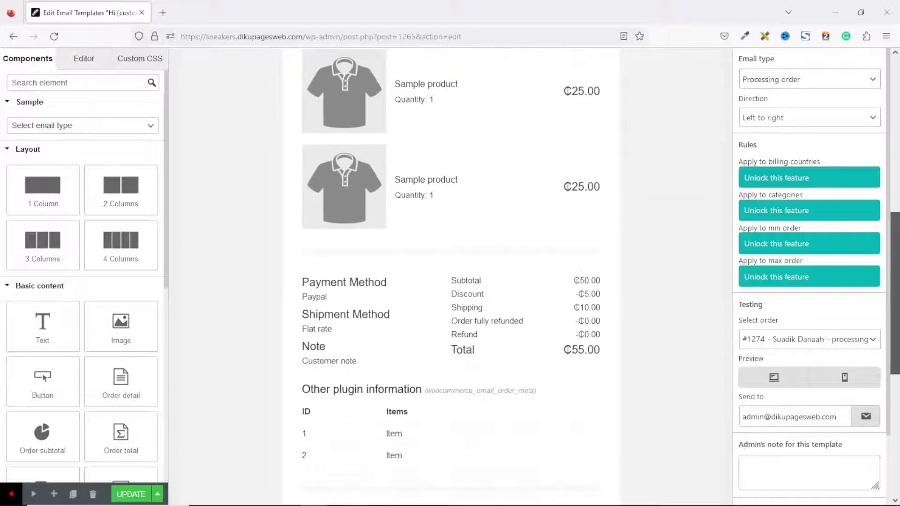
pyautogui.scroll(14, 450, 281)
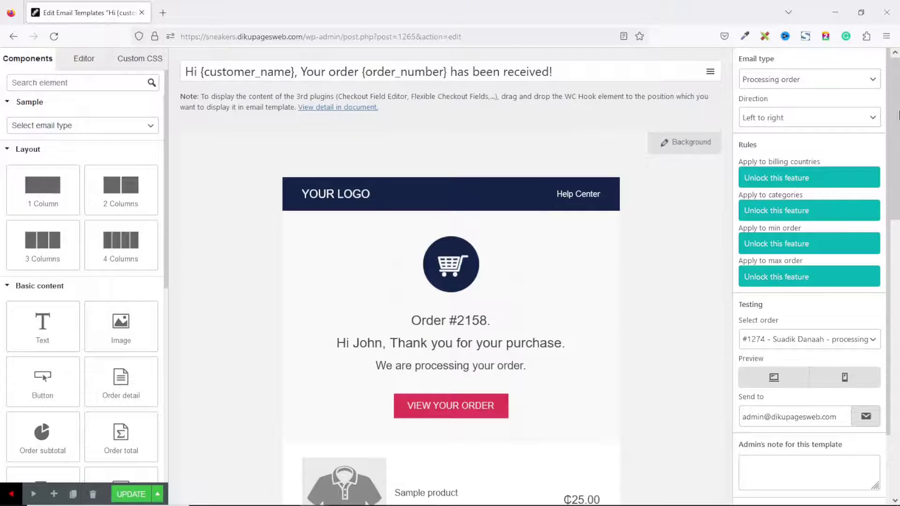
# Step: Delete the YOUR LOGO header text and drop an Image element in its place
pyautogui.moveTo(328, 202)
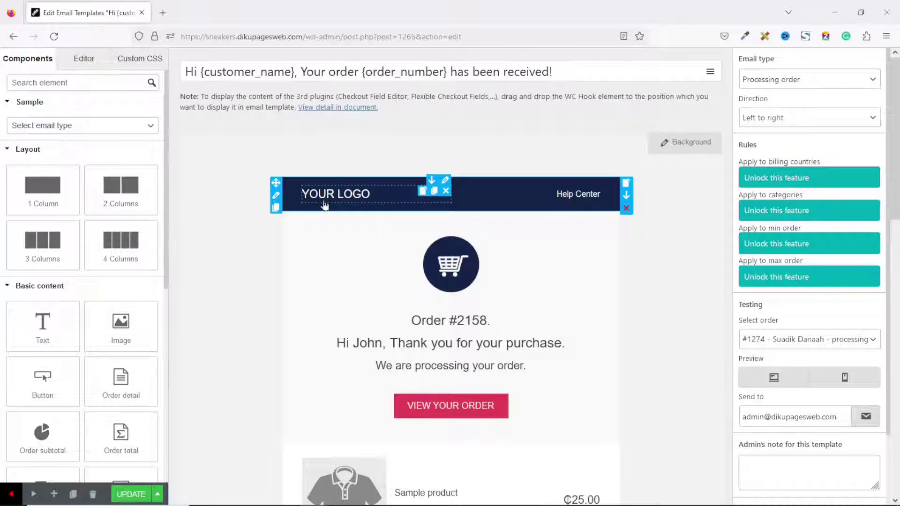
pyautogui.click(338, 201)
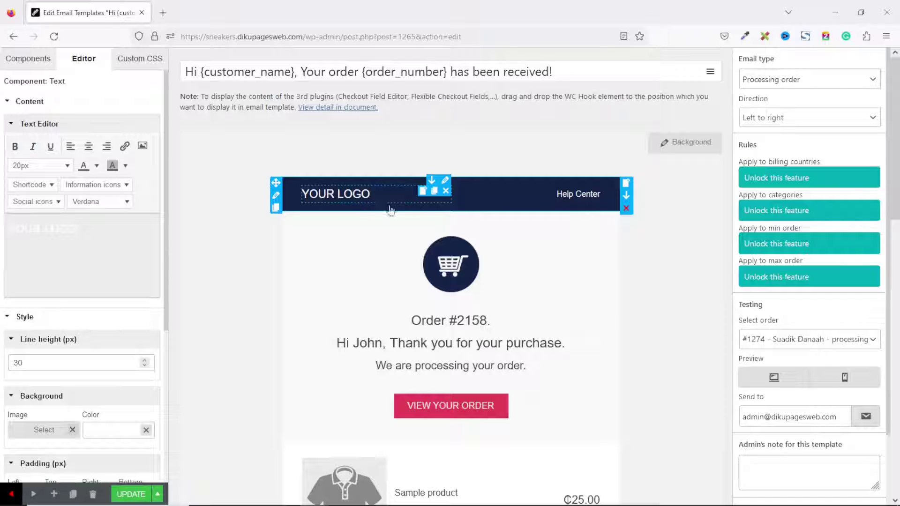
pyautogui.click(446, 192)
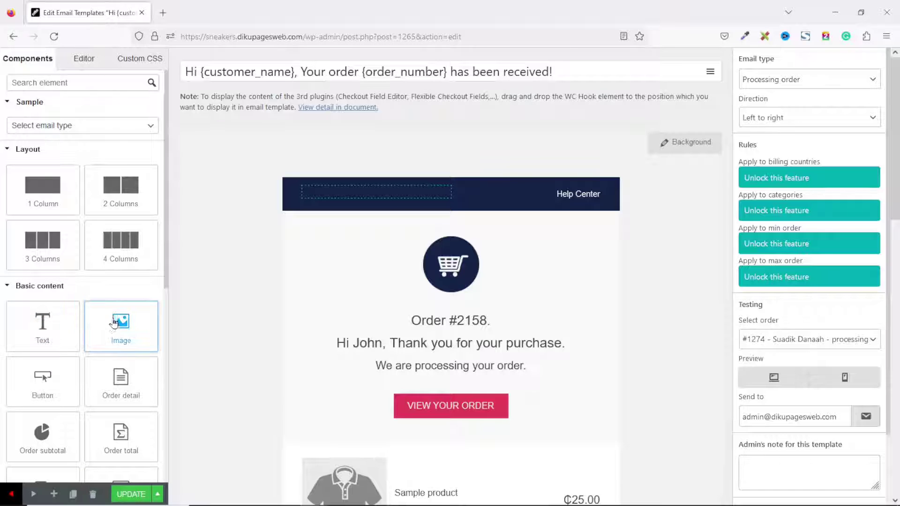
pyautogui.moveTo(120, 324); pyautogui.dragTo(369, 201)
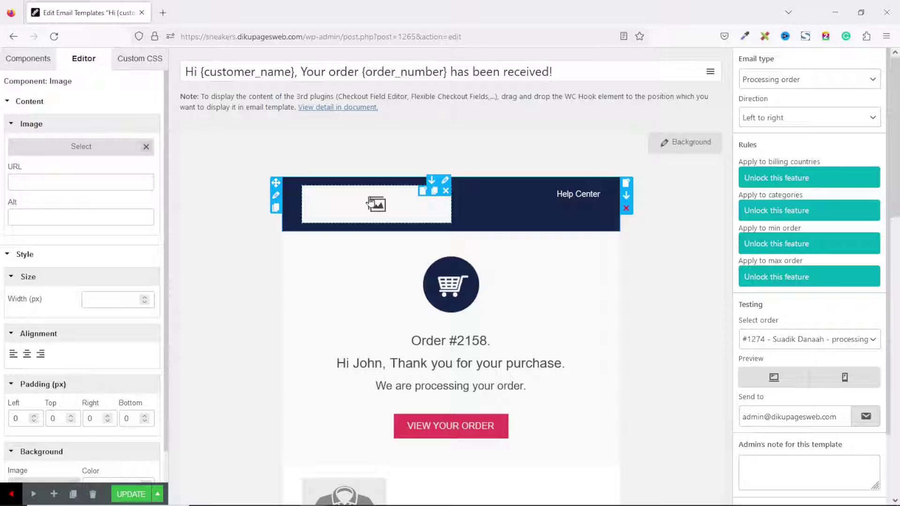
# Step: Fill the header's image element with the Sneakers Shop logo from the Media Library
pyautogui.click(81, 148)
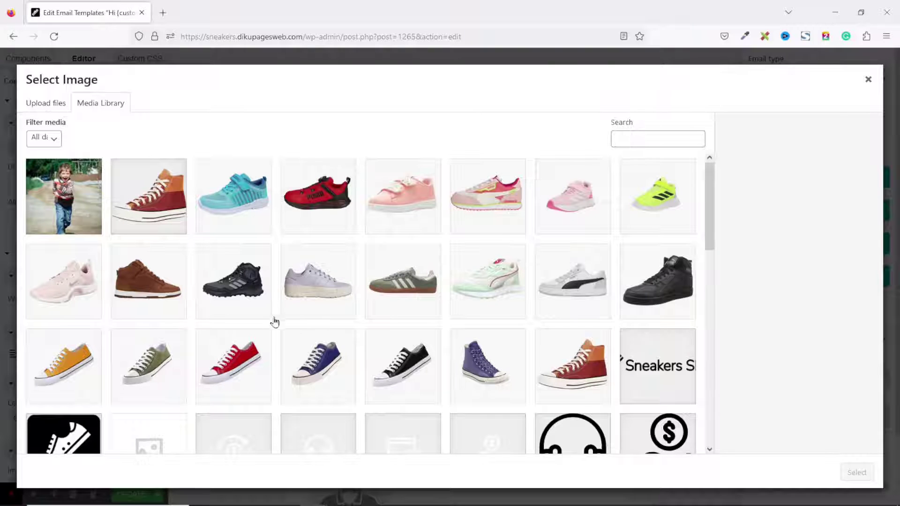
pyautogui.click(645, 370)
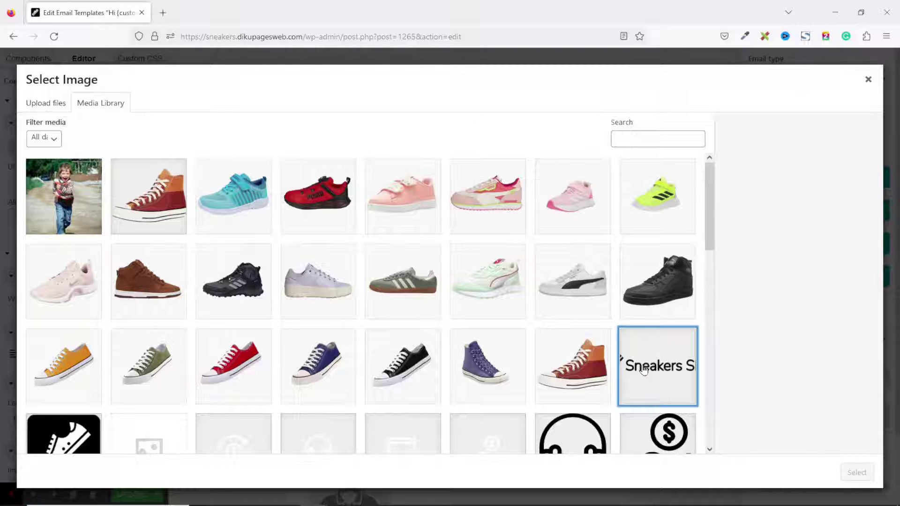
pyautogui.click(856, 472)
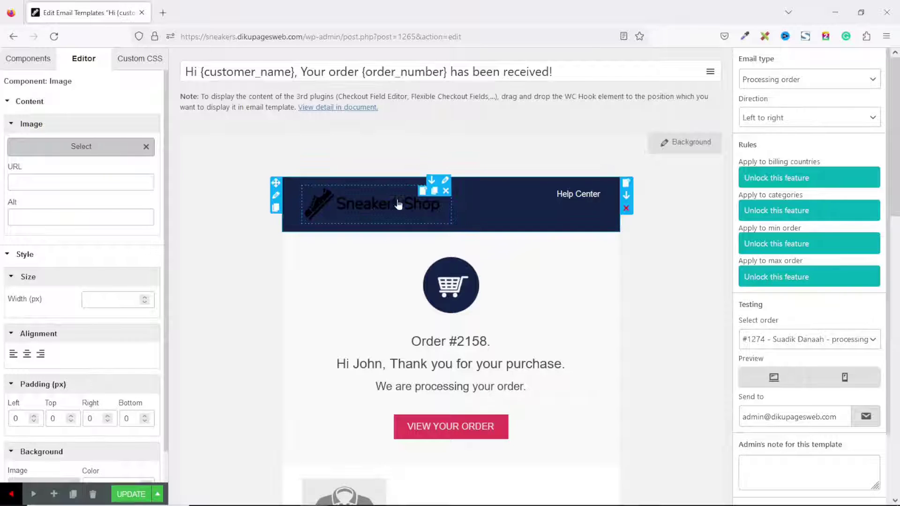
# Step: Change the header row background from navy #162447 to green #3eaf7c
pyautogui.click(292, 186)
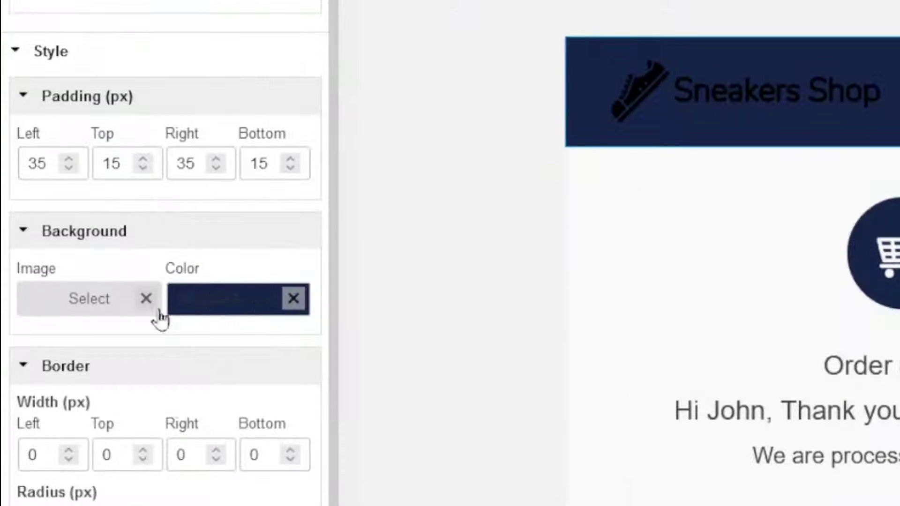
pyautogui.click(268, 298)
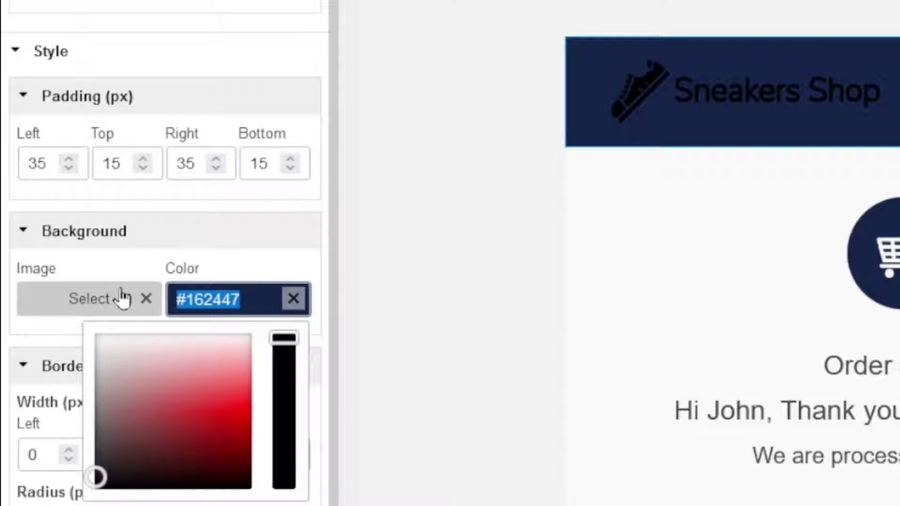
pyautogui.press('BackSpace')
pyautogui.write('#3eaf7c')
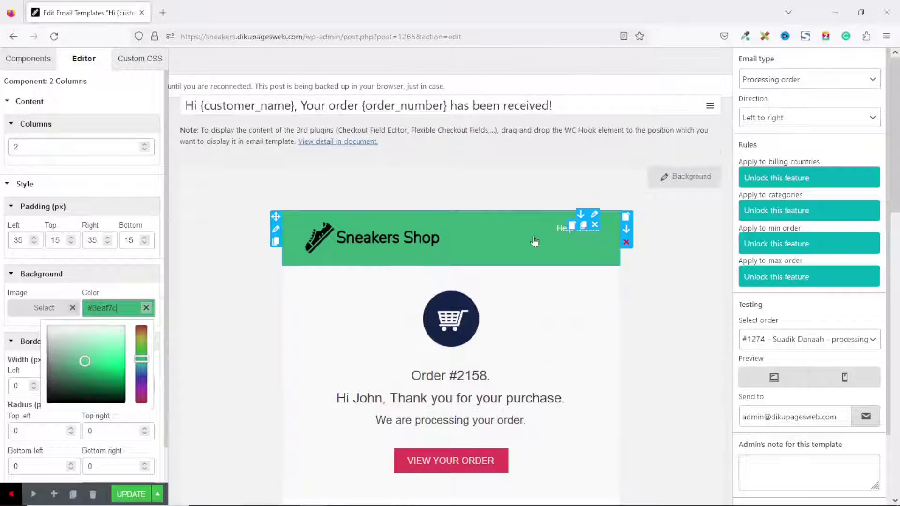
pyautogui.click(565, 236)
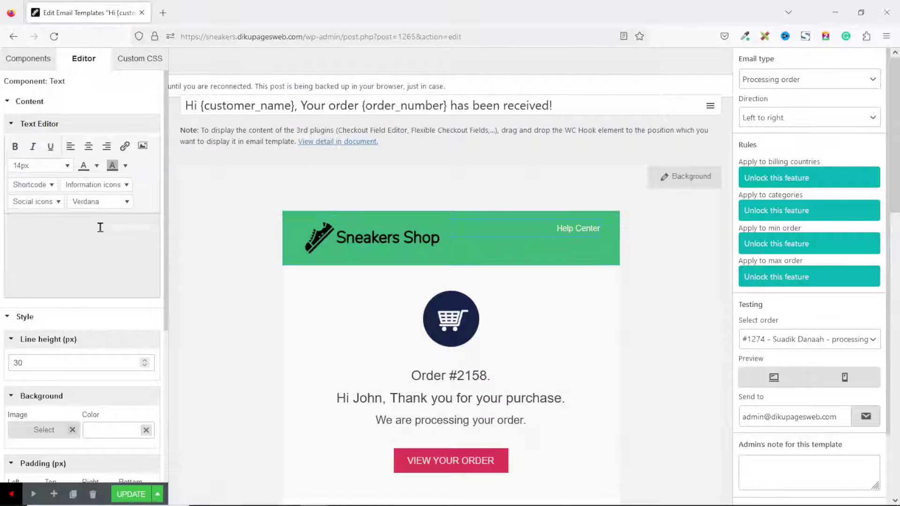
pyautogui.moveTo(105, 227); pyautogui.dragTo(161, 226)
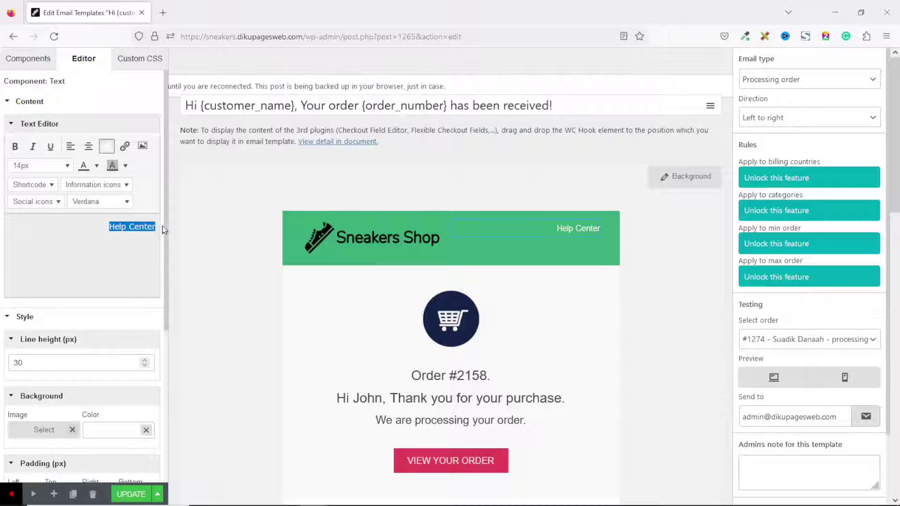
pyautogui.click(125, 148)
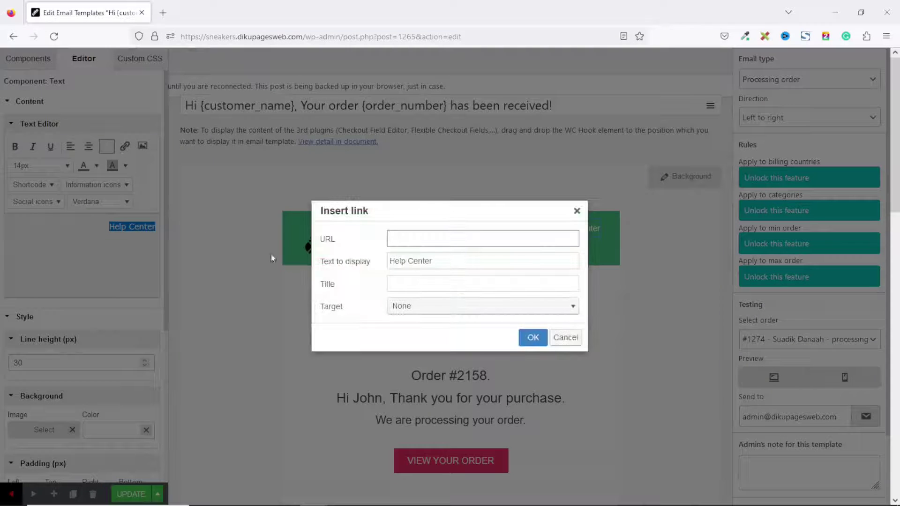
pyautogui.write('https://sneakers.dikupagesweb.com/contact/')
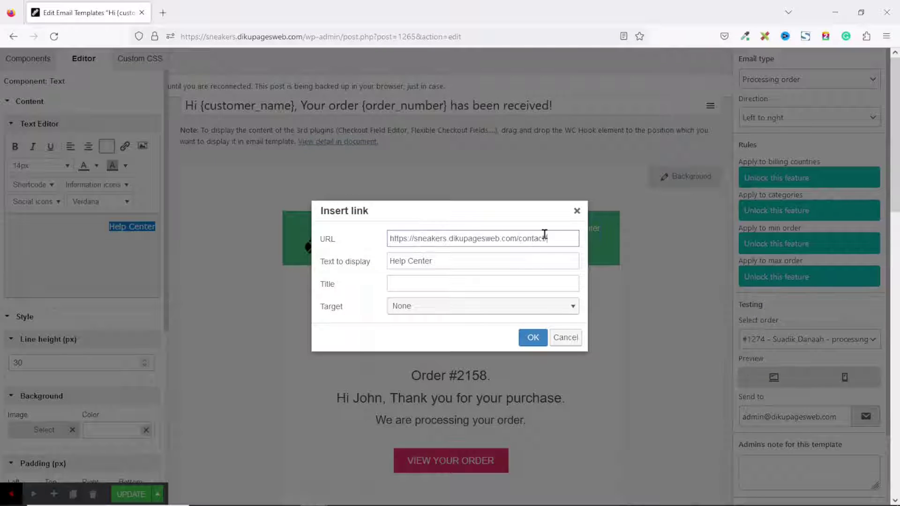
pyautogui.click(537, 339)
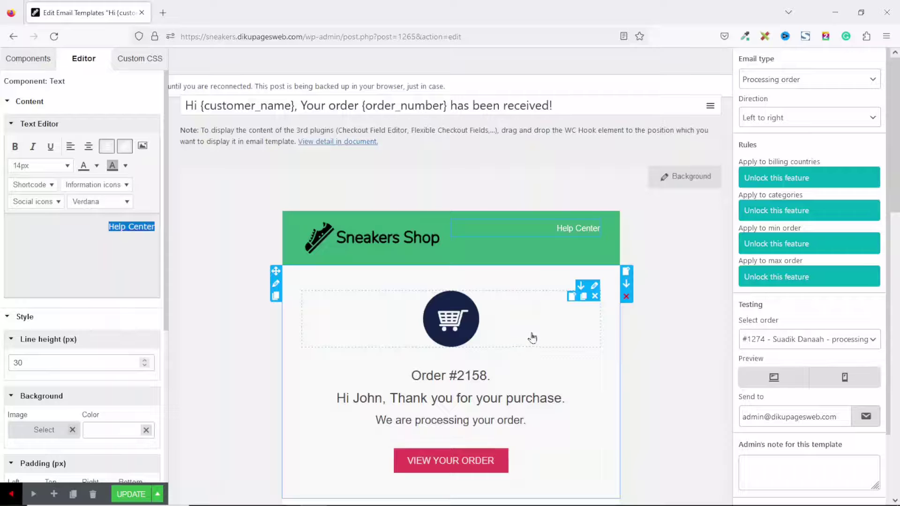
pyautogui.scroll(-15, 533, 338)
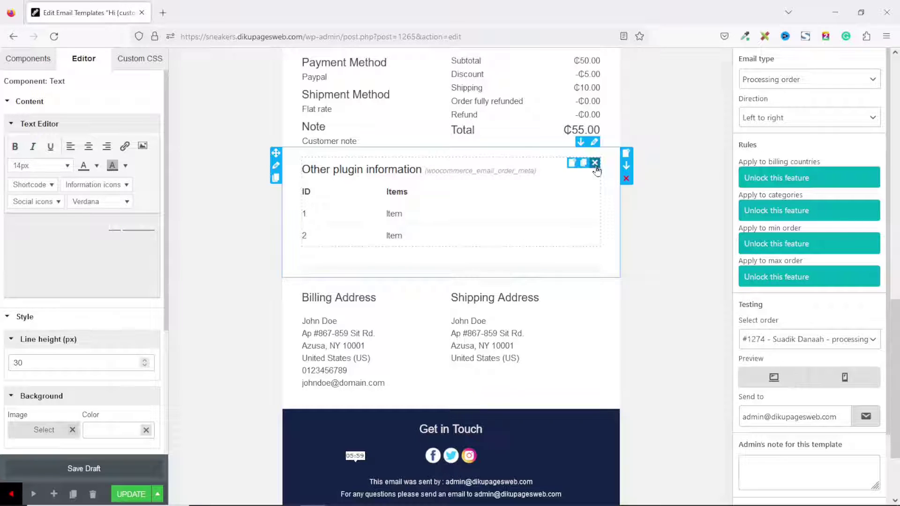
# Step: Delete the Other plugin information block and the empty column it leaves behind
pyautogui.click(594, 163)
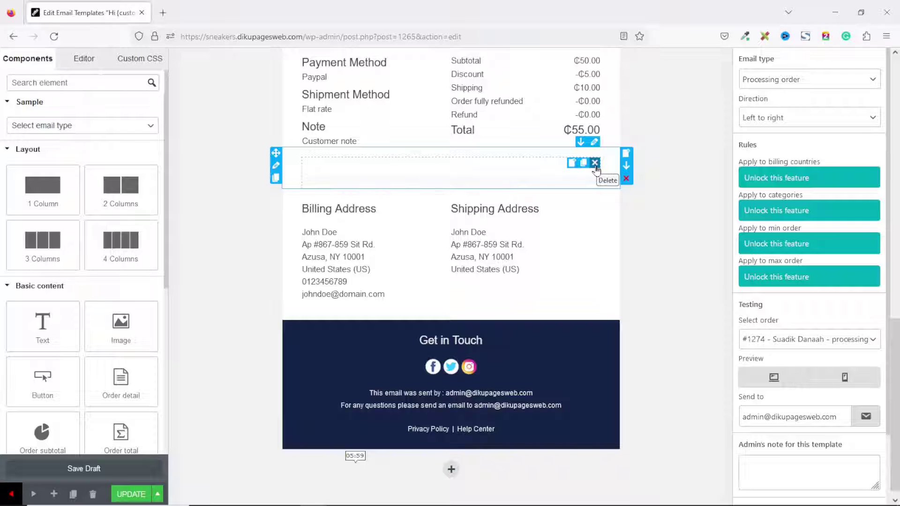
pyautogui.click(594, 163)
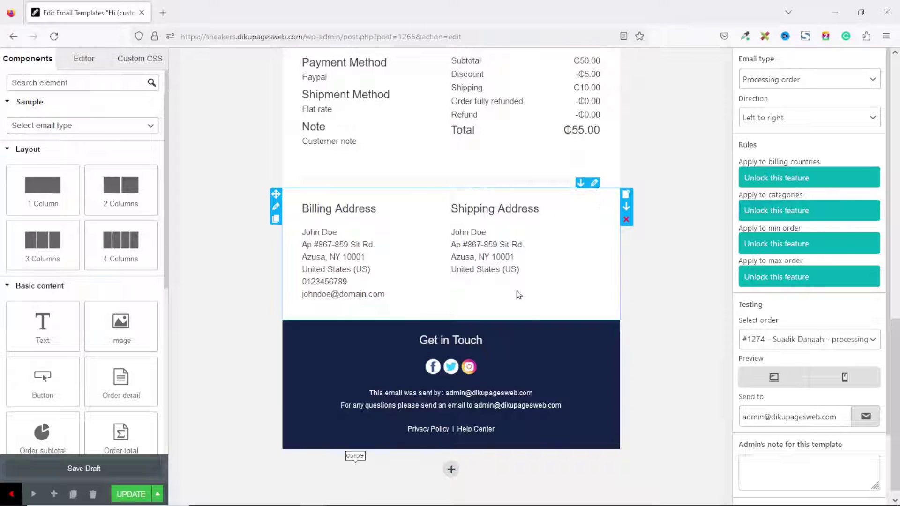
pyautogui.scroll(7, 898, 374)
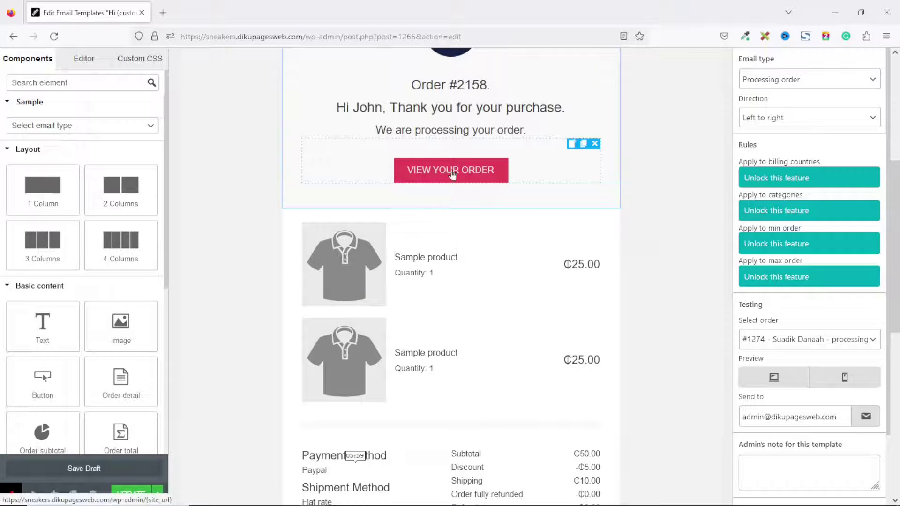
# Step: Move the VIEW YOUR ORDER button down, between the order totals and Billing Address
pyautogui.click(433, 172)
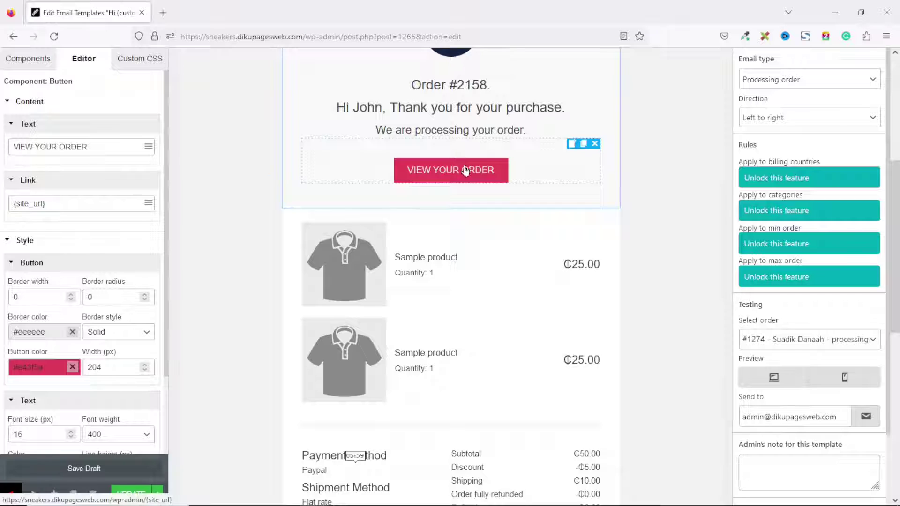
pyautogui.moveTo(464, 171); pyautogui.dragTo(437, 354)
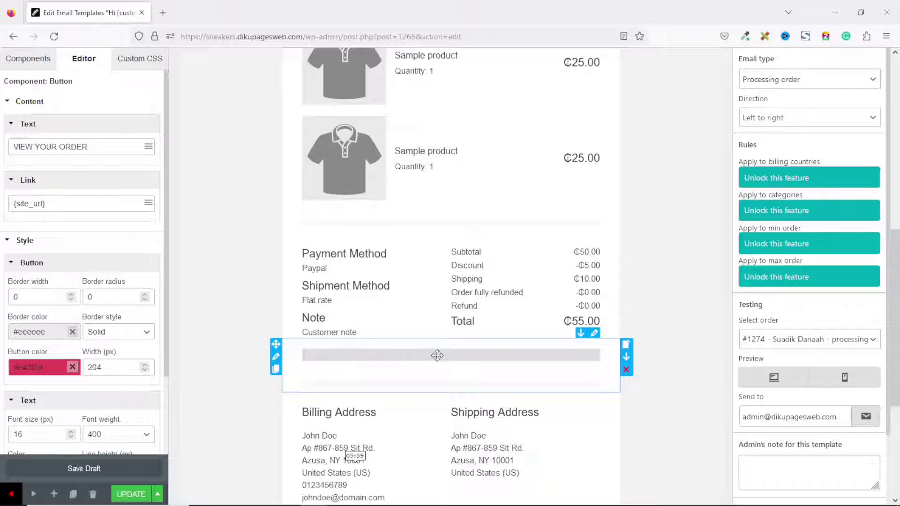
pyautogui.moveTo(437, 355); pyautogui.dragTo(438, 356)
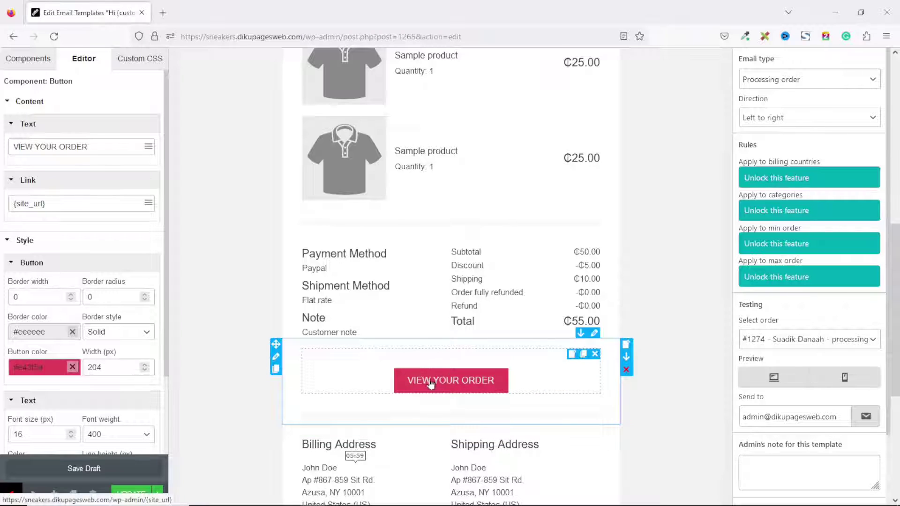
# Step: Change the button's label text to SHOP MORE PRODUCTS
pyautogui.moveTo(105, 145); pyautogui.dragTo(1, 142)
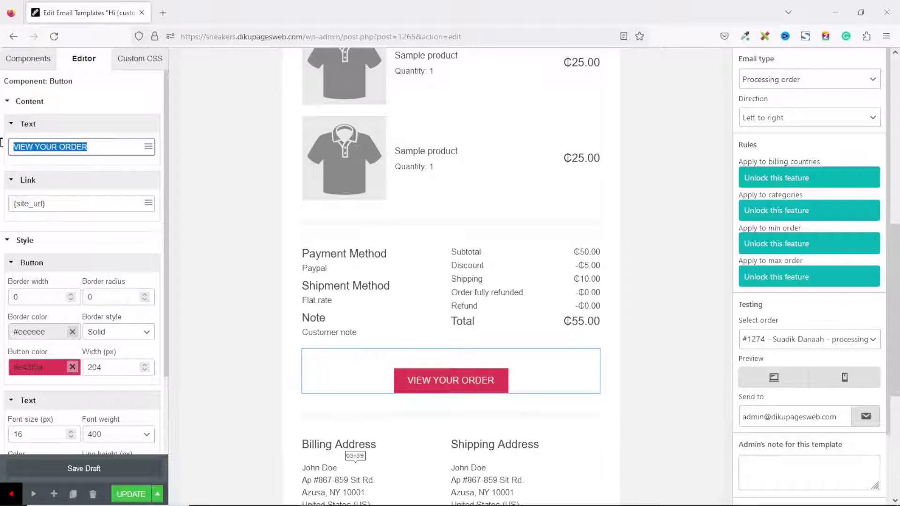
pyautogui.write('SHOP ')
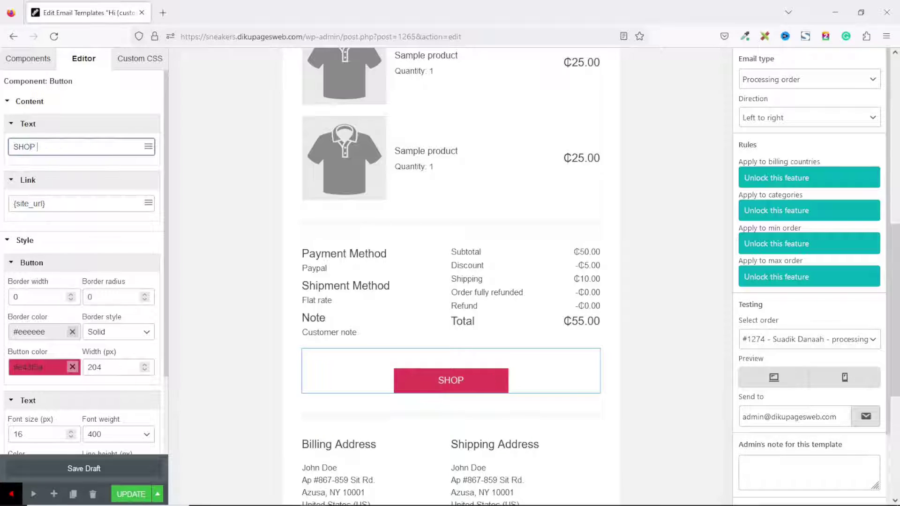
pyautogui.write('MORE PRODUC')
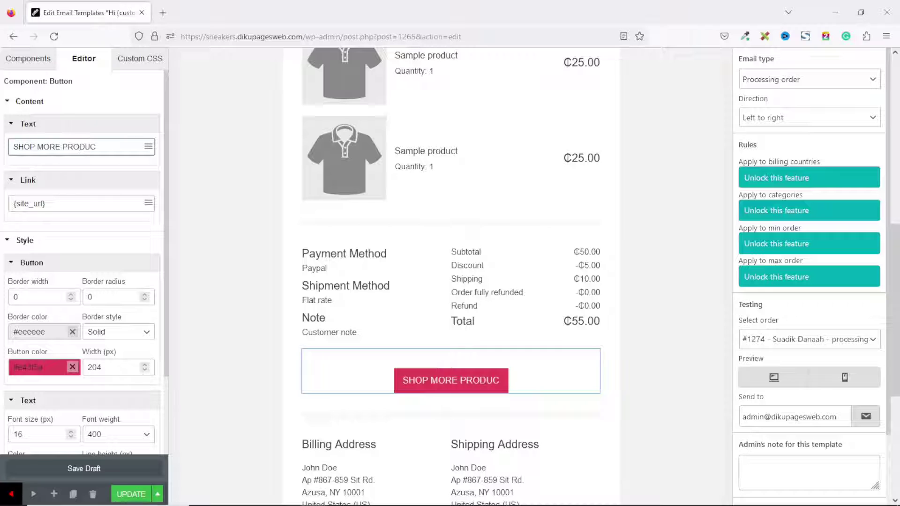
pyautogui.write('TS')
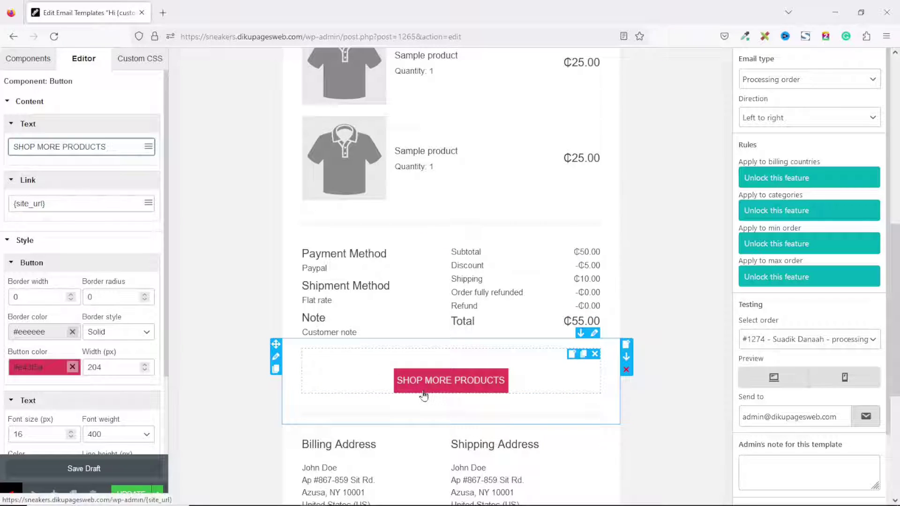
pyautogui.moveTo(80, 203); pyautogui.dragTo(1, 195)
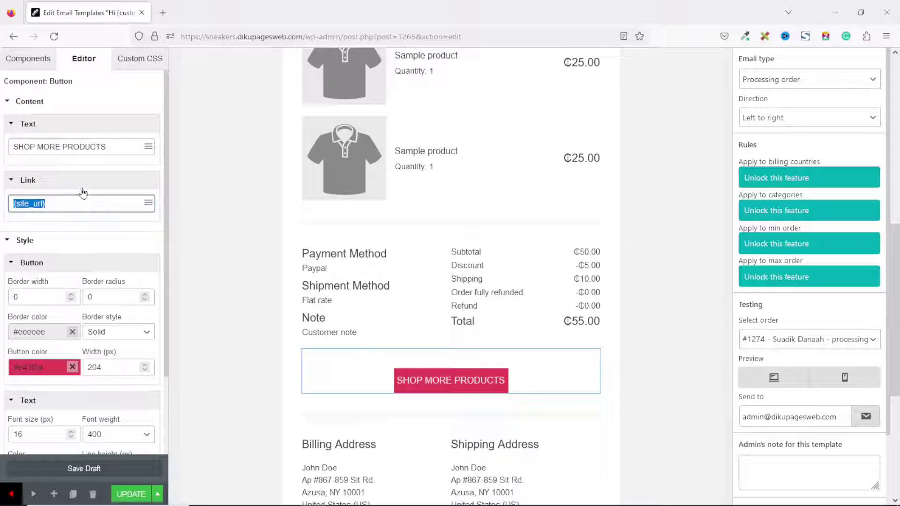
# Step: Link the button to the store's /products/ page and recolour it green #3eaf7c
pyautogui.hotkey('ctrl', 'v')
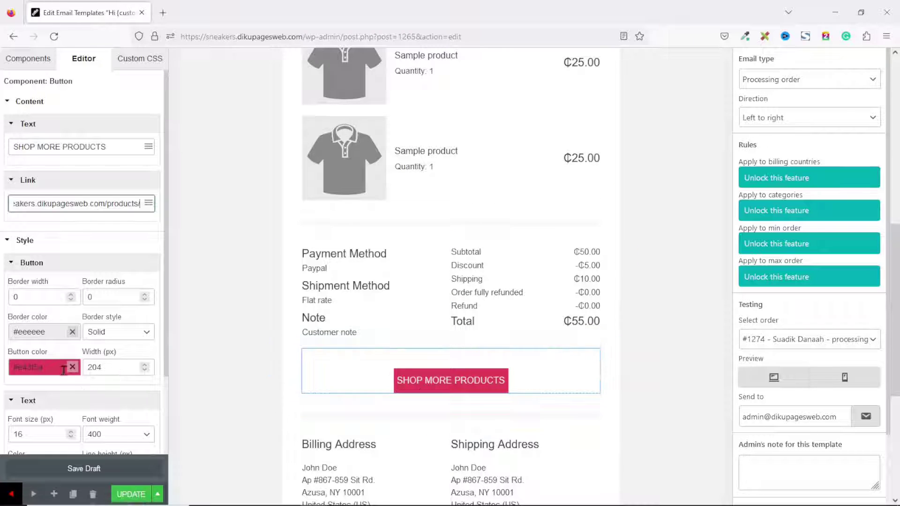
pyautogui.moveTo(55, 367); pyautogui.dragTo(21, 367)
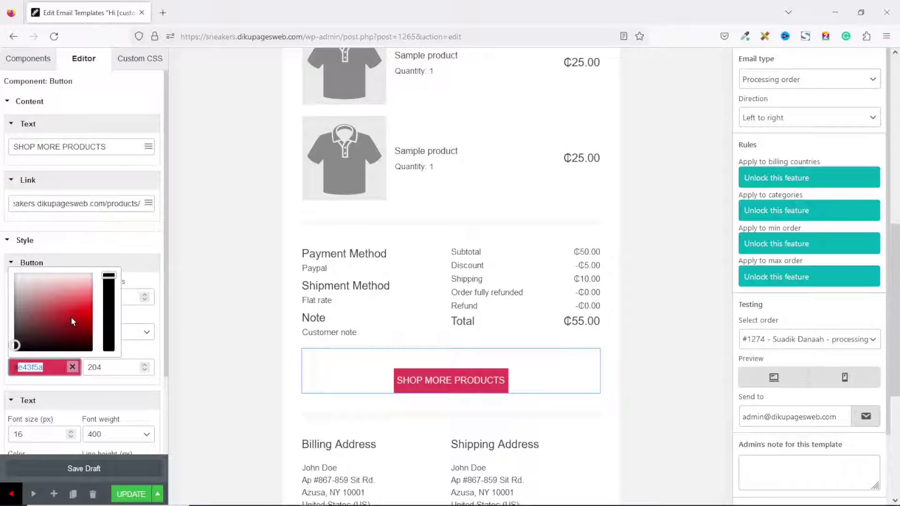
pyautogui.write('3eaf7c')
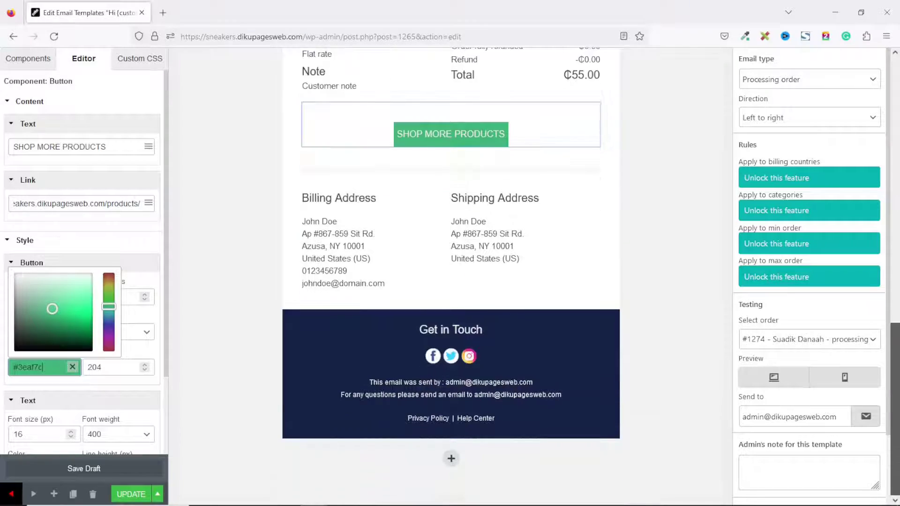
pyautogui.click(462, 357)
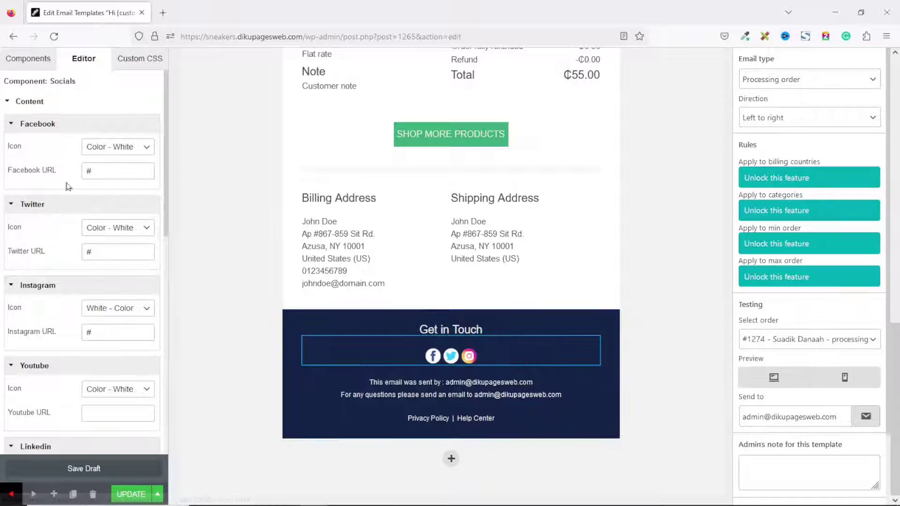
pyautogui.doubleClick(127, 172)
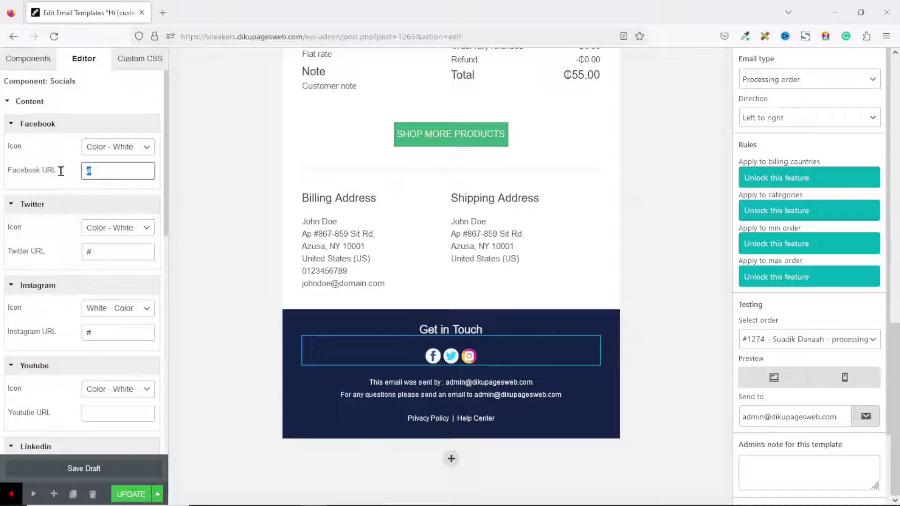
pyautogui.write('https://face')
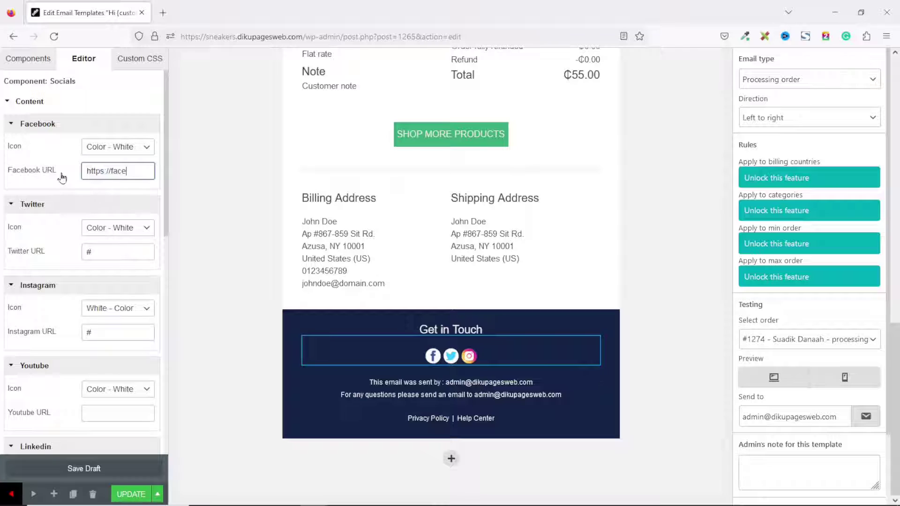
pyautogui.write('book.com/d')
pyautogui.write('ikupages')
pyautogui.click(109, 250)
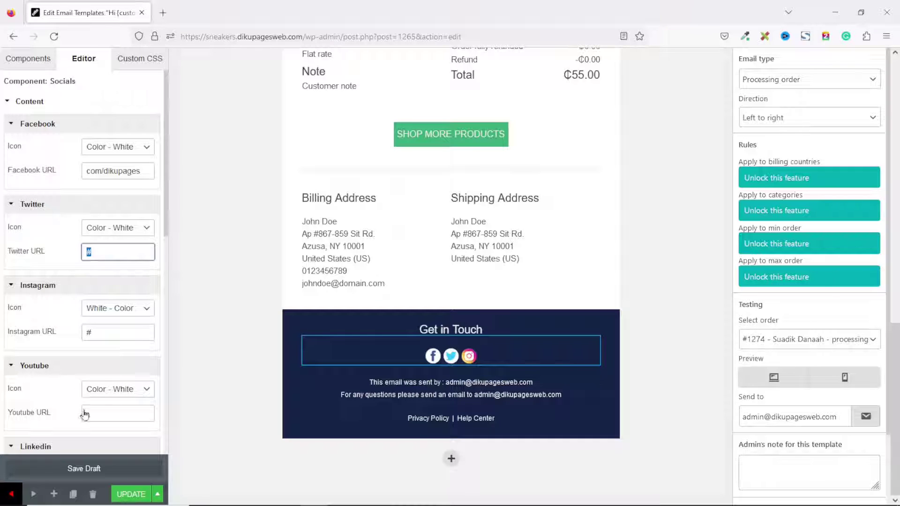
pyautogui.click(104, 412)
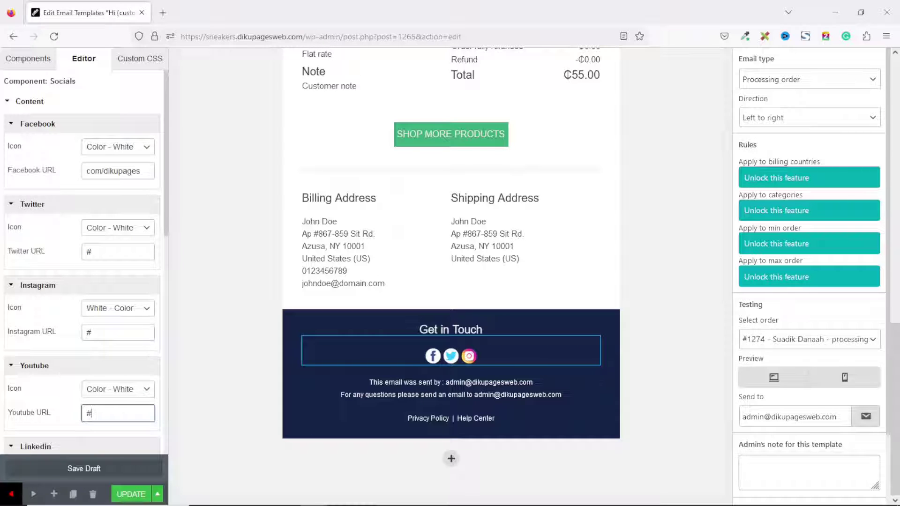
pyautogui.write('#')
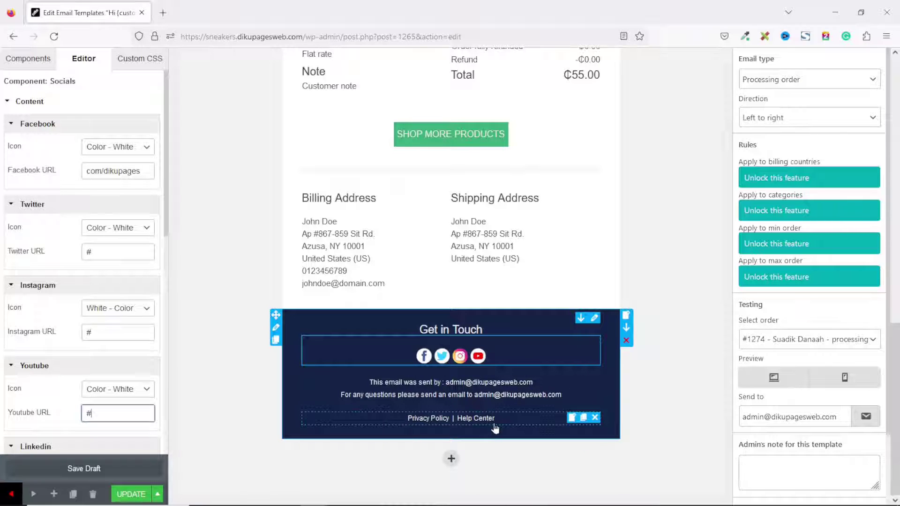
# Step: Select the dark Get in Touch footer and open its #162447 background colour setting
pyautogui.scroll(15, 896, 413)
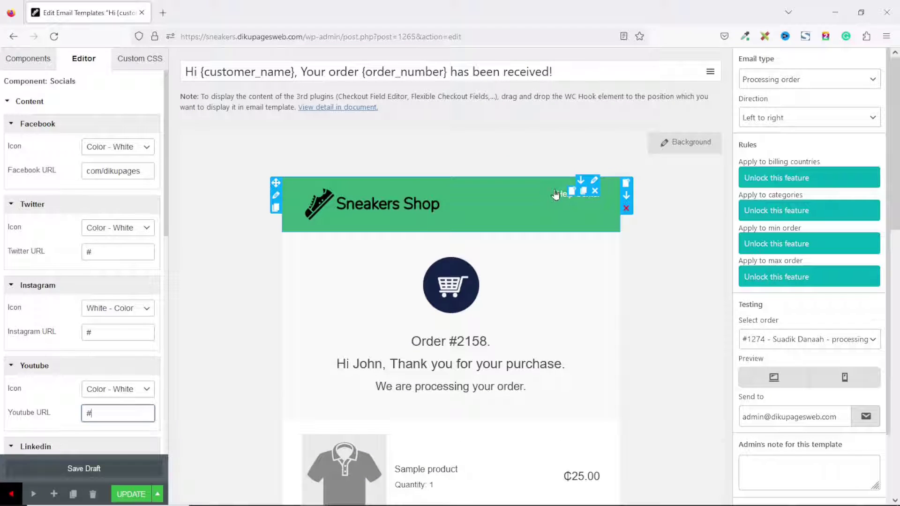
pyautogui.scroll(-10, 895, 140)
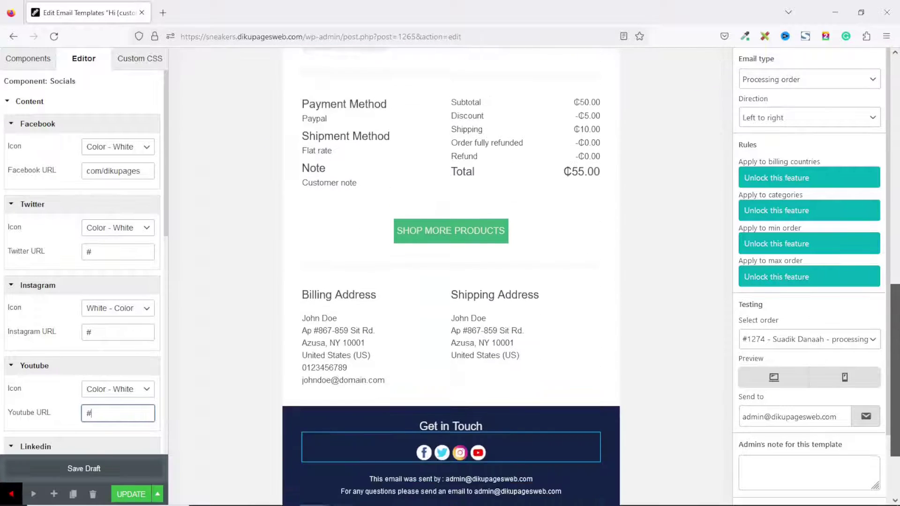
pyautogui.scroll(-3, 347, 462)
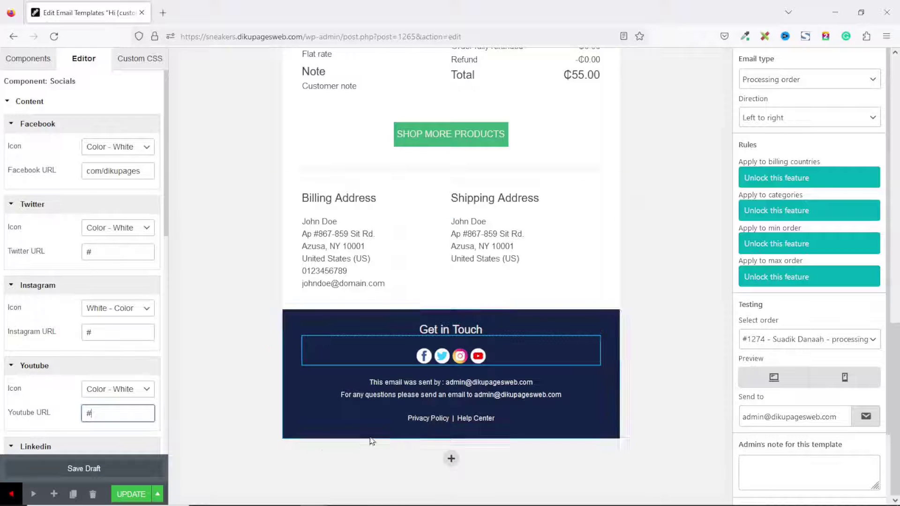
pyautogui.click(288, 317)
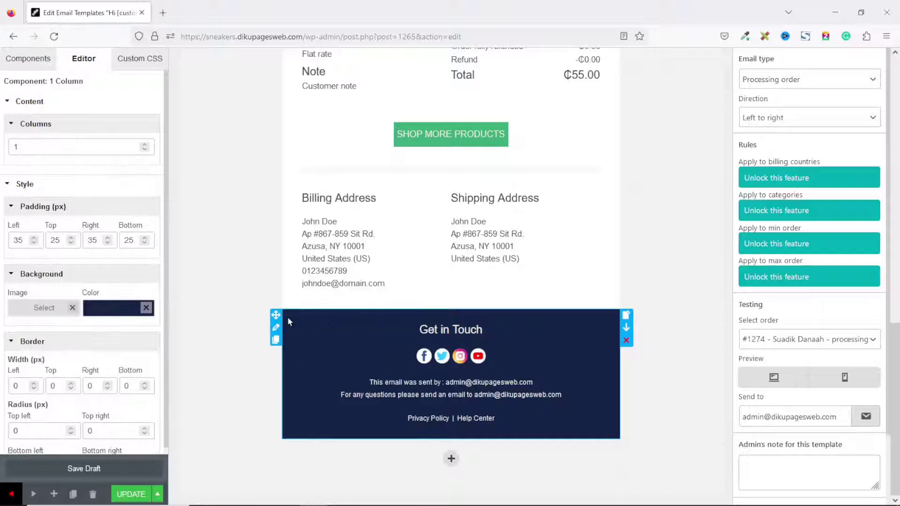
pyautogui.click(128, 311)
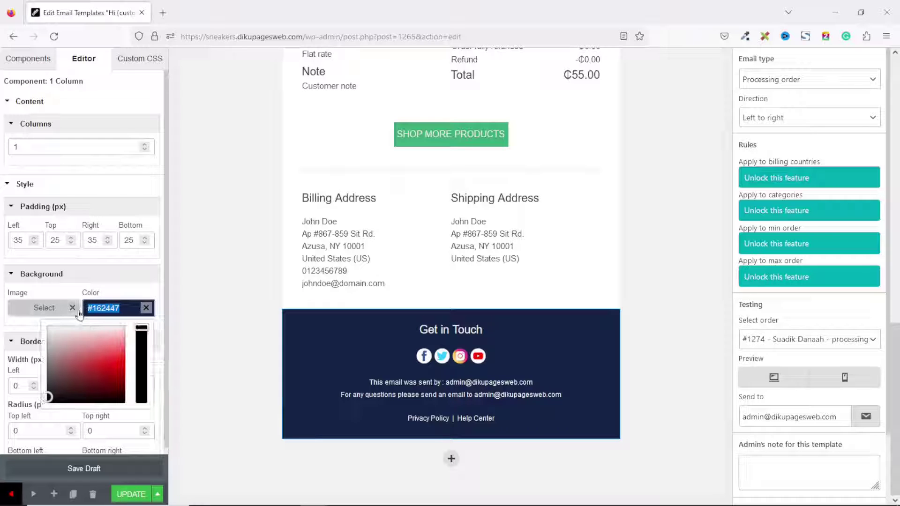
# Step: Change the footer background from #162447 to a lighter slate blue and save the template
pyautogui.press('BackSpace')
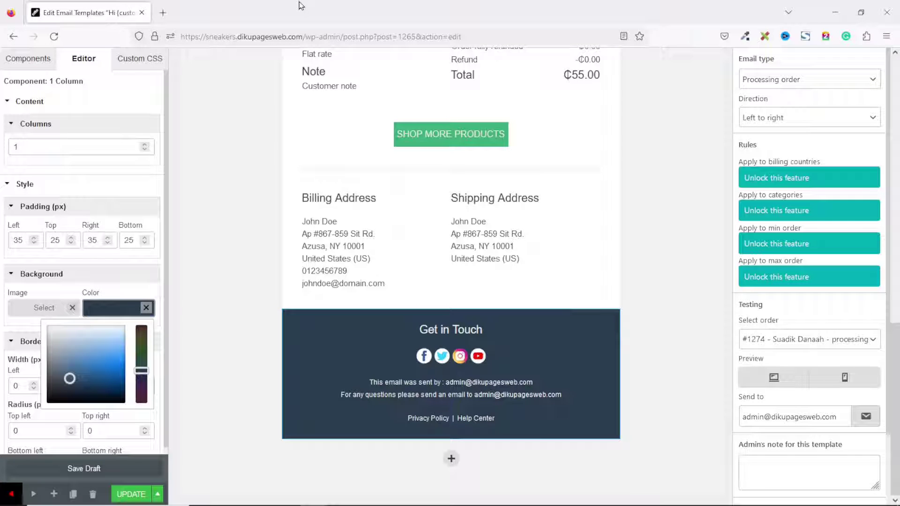
pyautogui.click(128, 495)
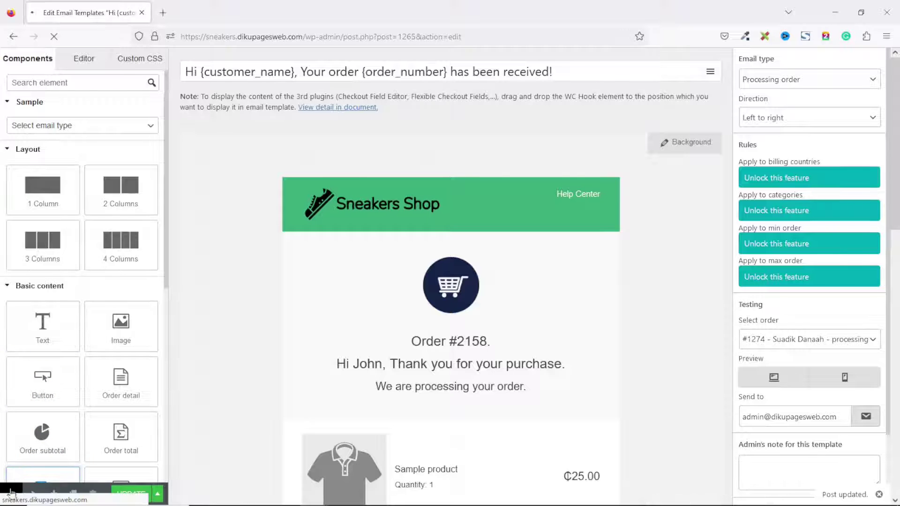
pyautogui.click(10, 495)
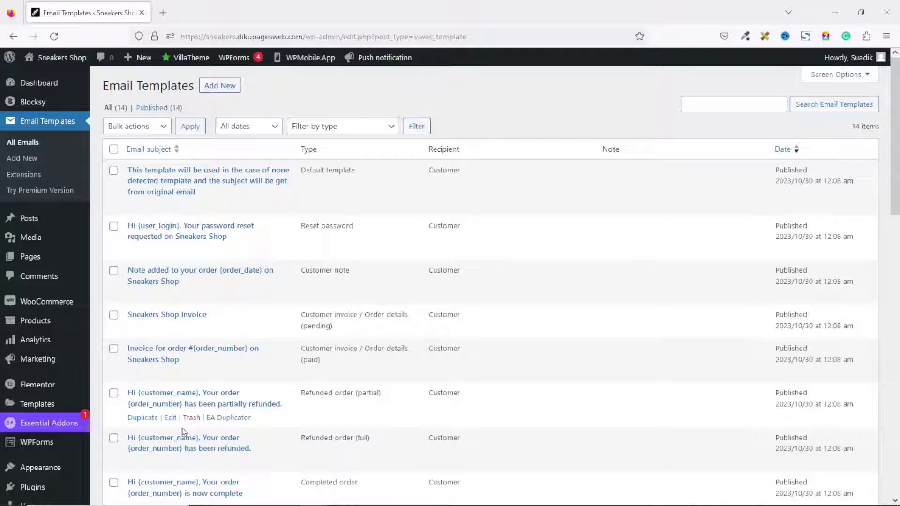
# Step: Open the Sneakers Shop storefront Products page in a new tab
pyautogui.scroll(-10, 769, 188)
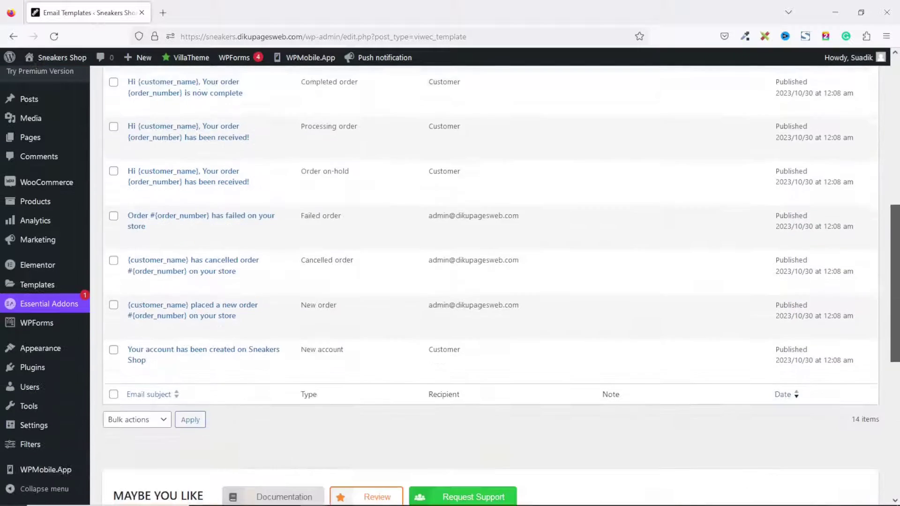
pyautogui.scroll(10, 386, 304)
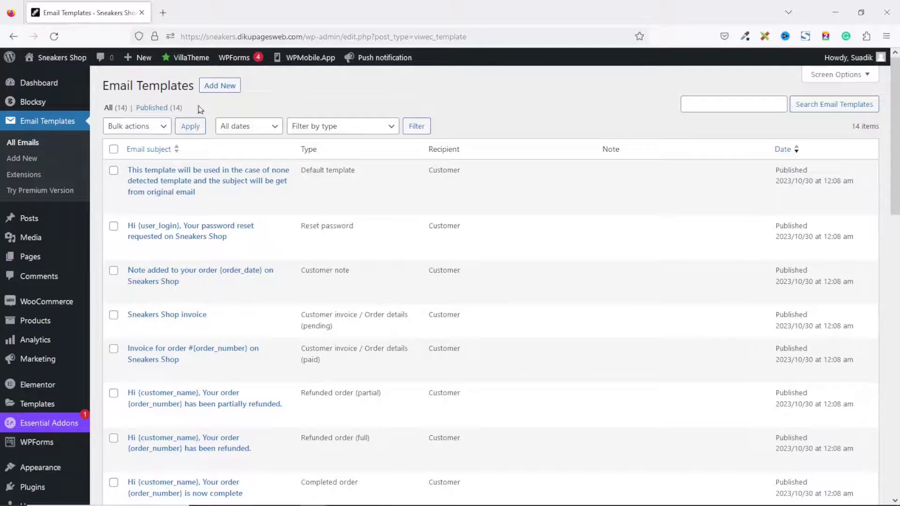
pyautogui.moveTo(55, 57)
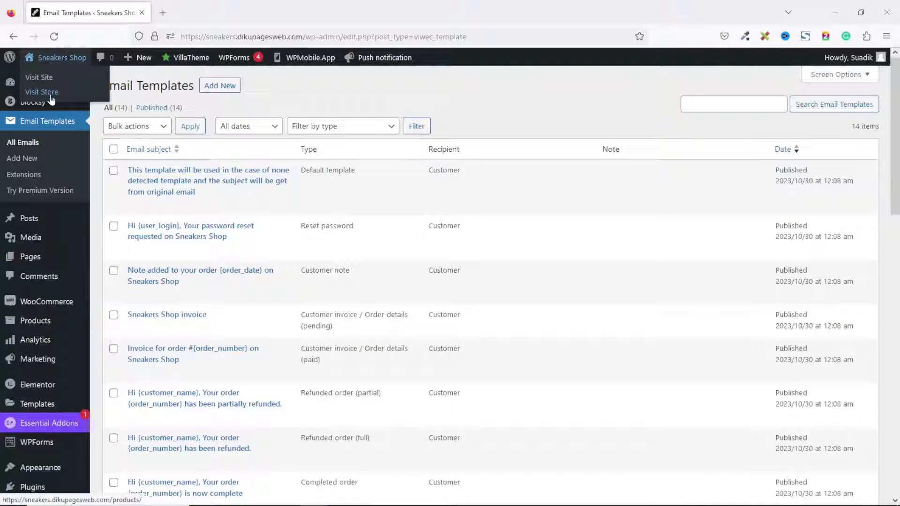
pyautogui.click(51, 95)
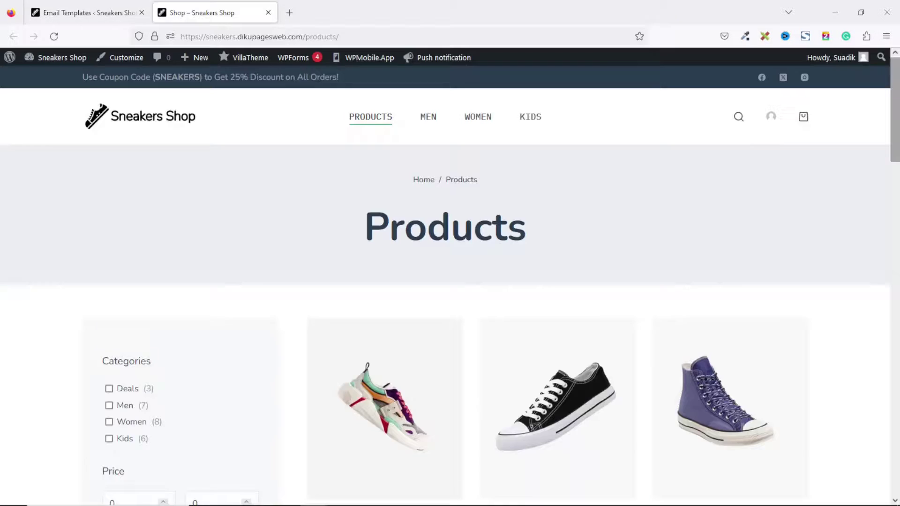
# Step: Order the Converse high-tops and Color Sneakers with cash on delivery, totalling ₵159.00
pyautogui.scroll(-3, 749, 175)
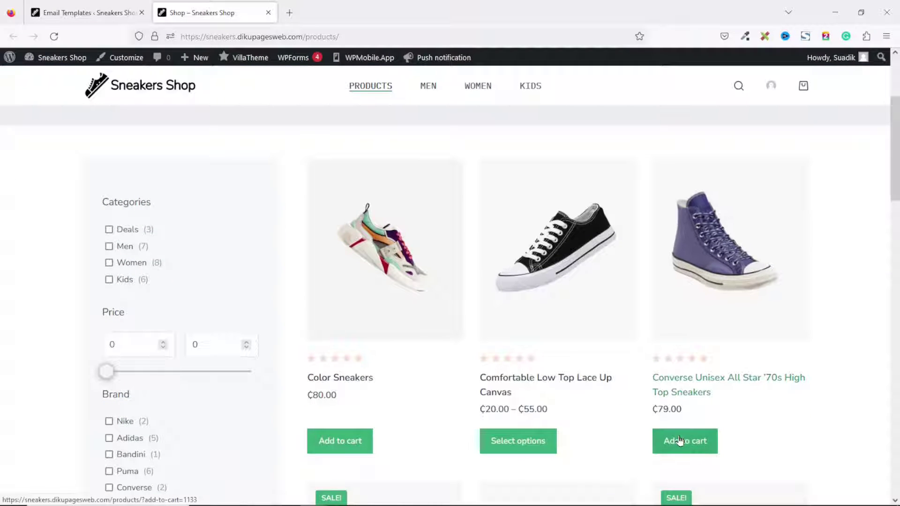
pyautogui.click(680, 440)
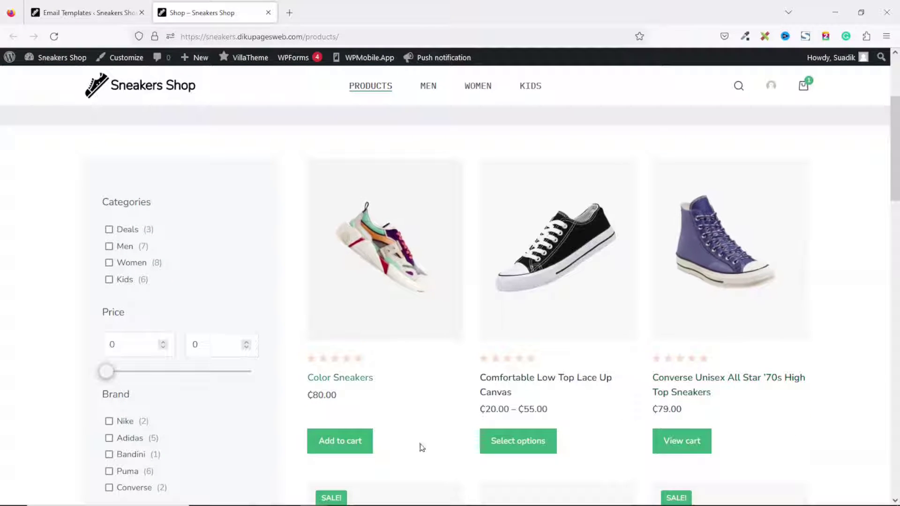
pyautogui.click(347, 440)
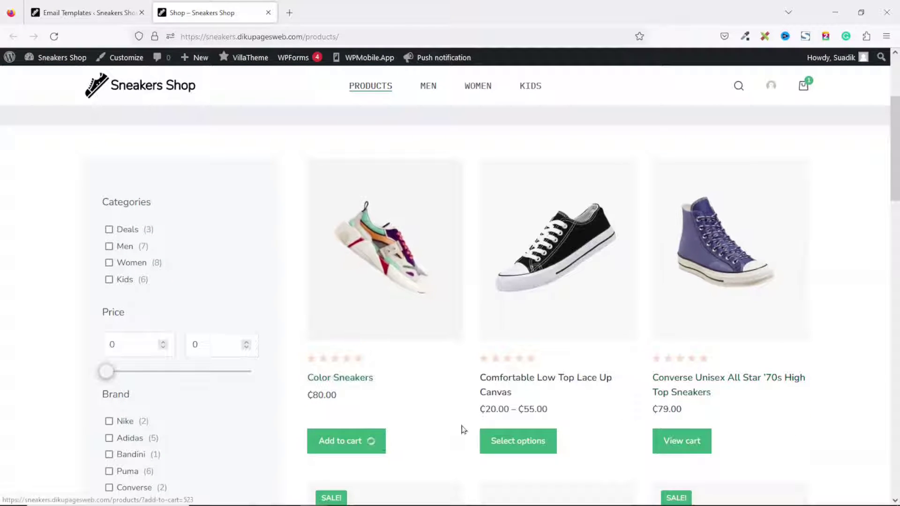
pyautogui.click(682, 445)
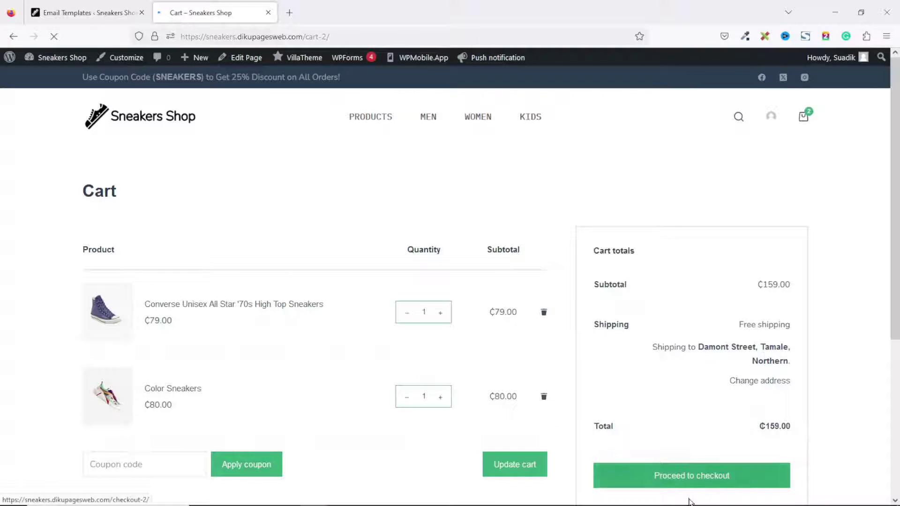
pyautogui.click(689, 483)
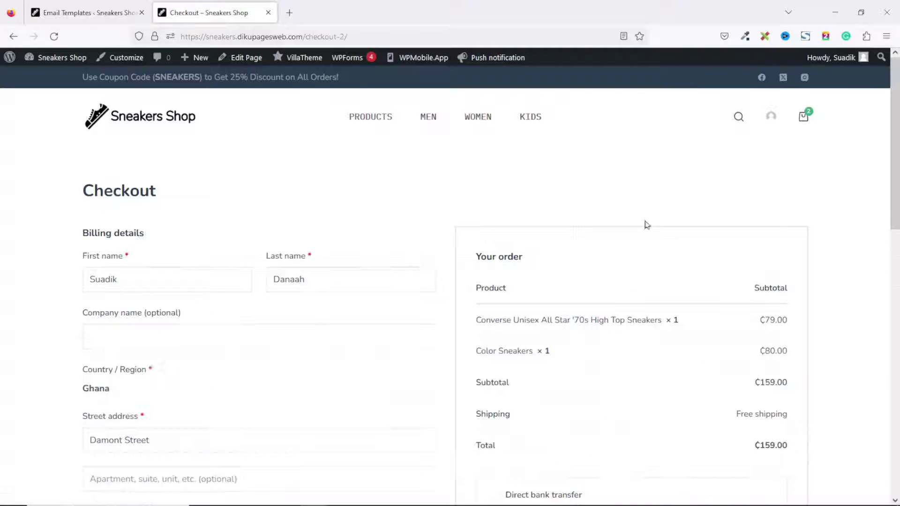
pyautogui.scroll(-10, 897, 147)
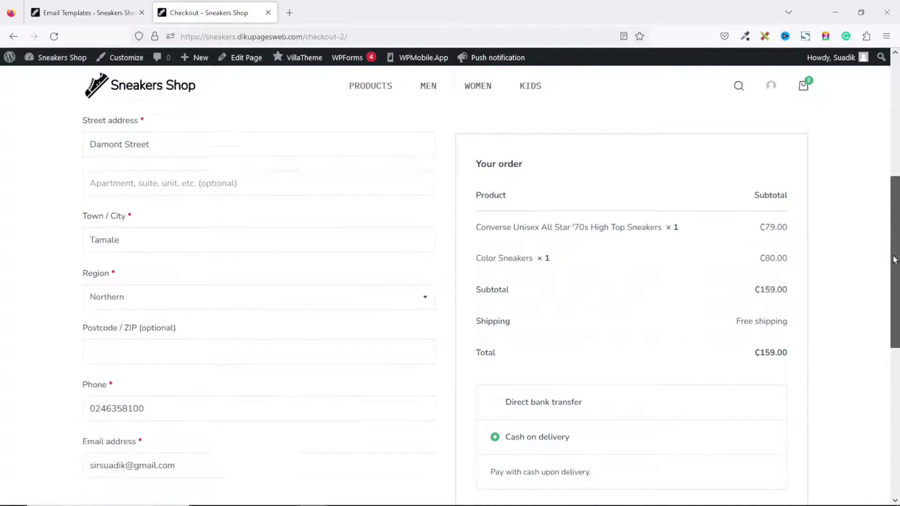
pyautogui.scroll(2, 694, 223)
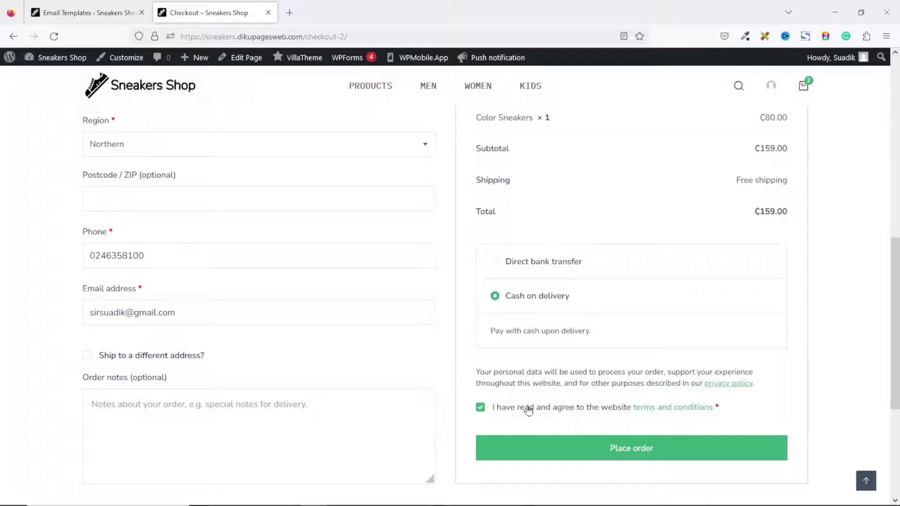
pyautogui.click(621, 454)
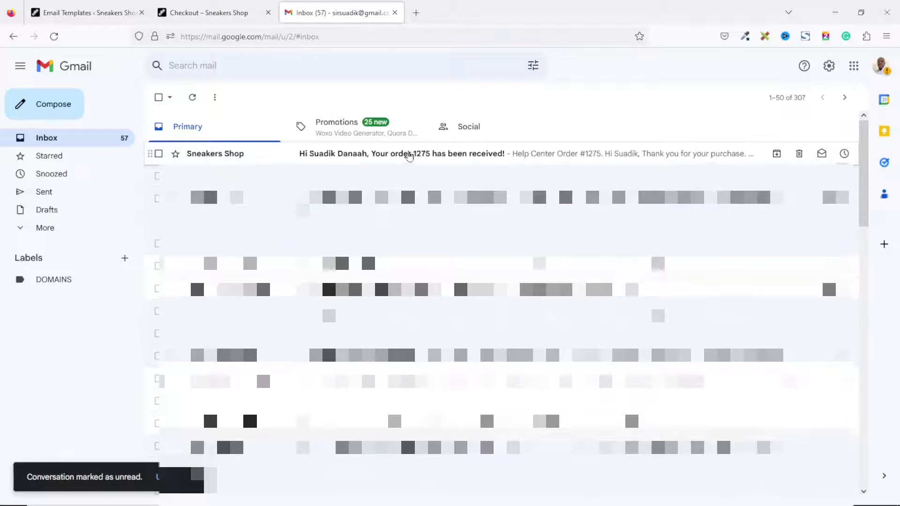
# Step: Open the Sneakers Shop order email, review it, and follow its SHOP MORE PRODUCTS button
pyautogui.click(409, 155)
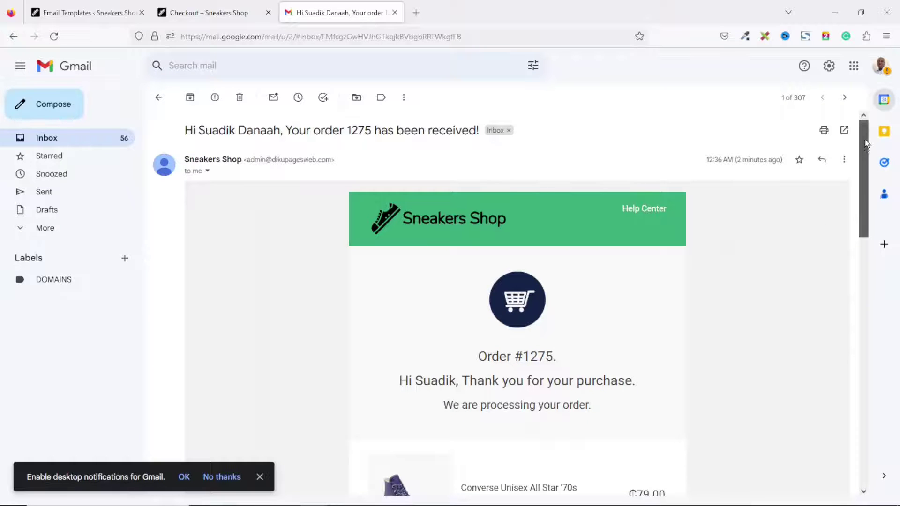
pyautogui.moveTo(866, 144); pyautogui.dragTo(859, 229)
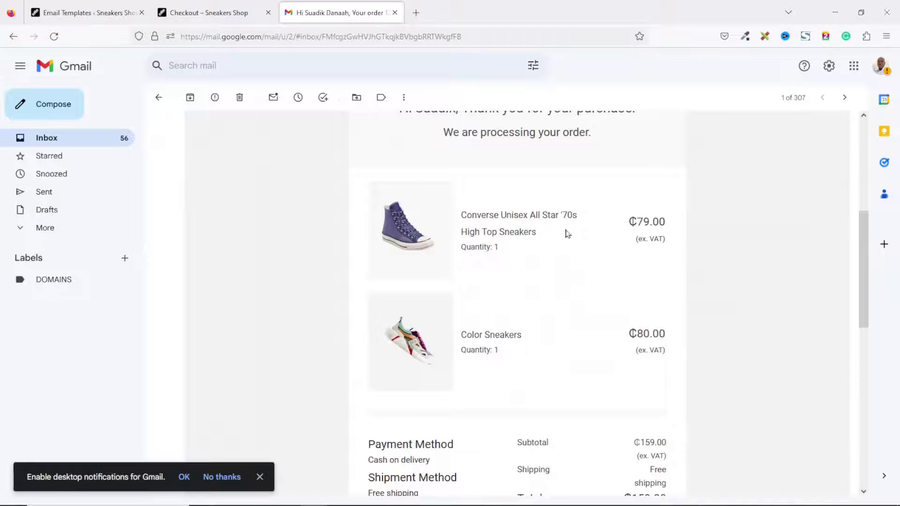
pyautogui.moveTo(868, 258); pyautogui.dragTo(776, 316)
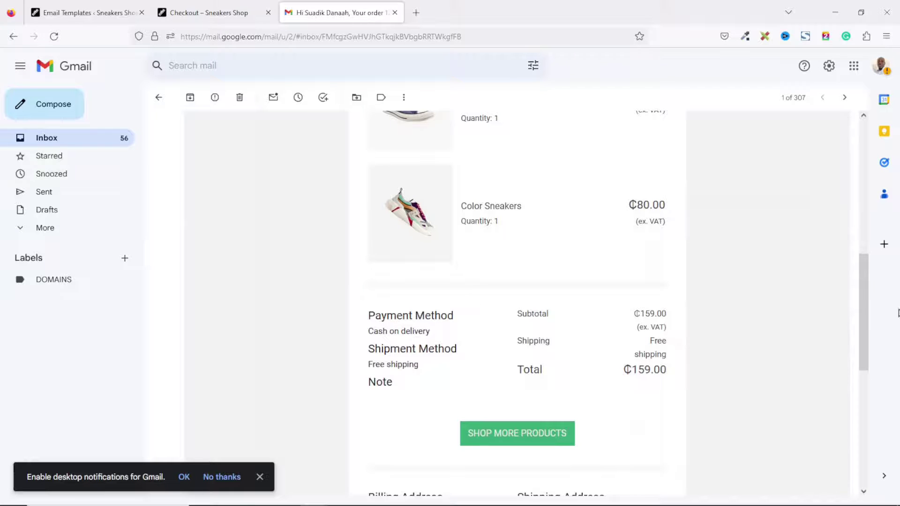
pyautogui.scroll(-5, 864, 311)
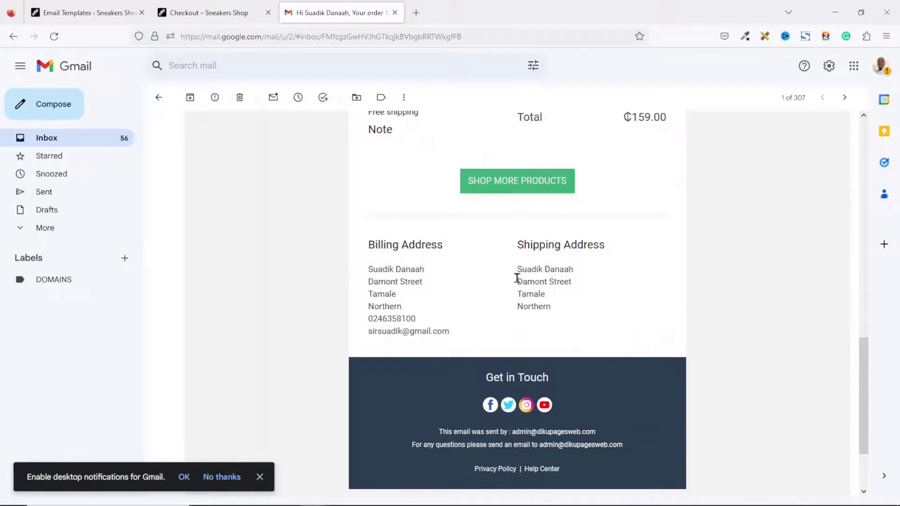
pyautogui.click(499, 184)
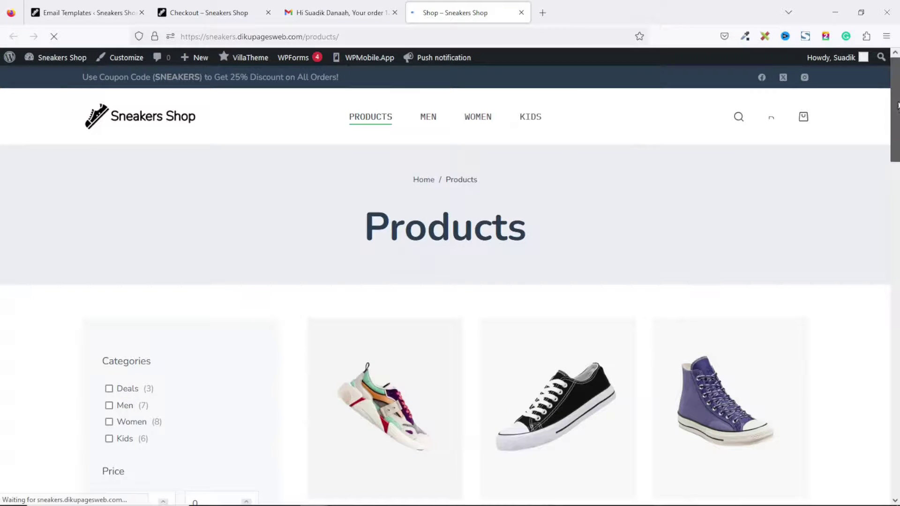
# Step: Close the storefront Products tab to get back to WooCommerce's Emails settings
pyautogui.scroll(-10, 556, 140)
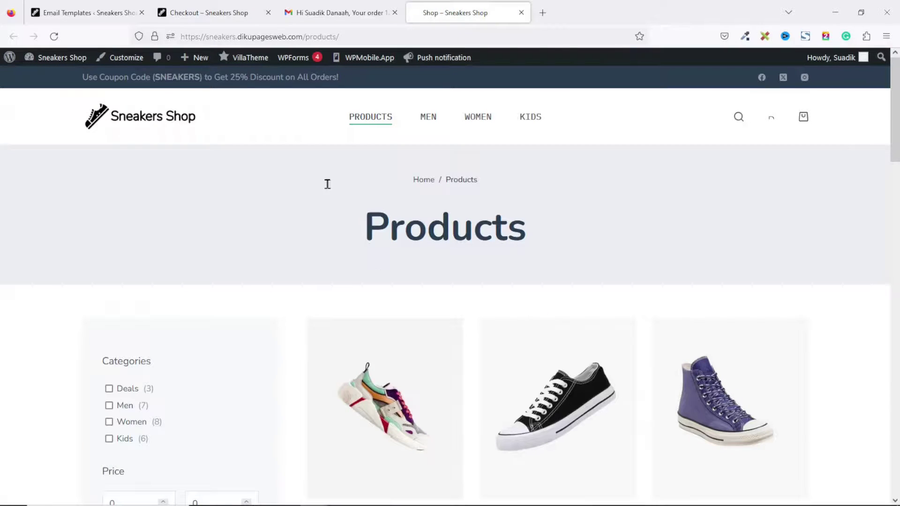
pyautogui.hotkey('ctrl', 'w')
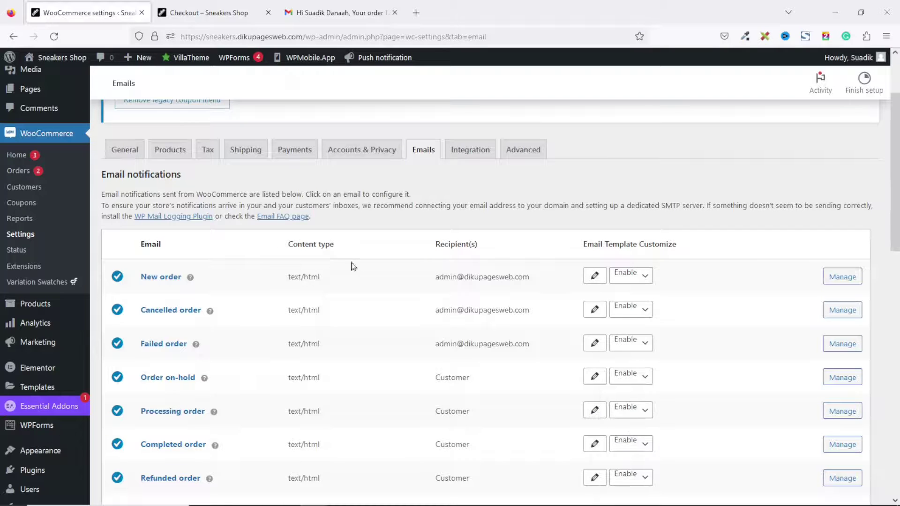
pyautogui.scroll(-5, 885, 192)
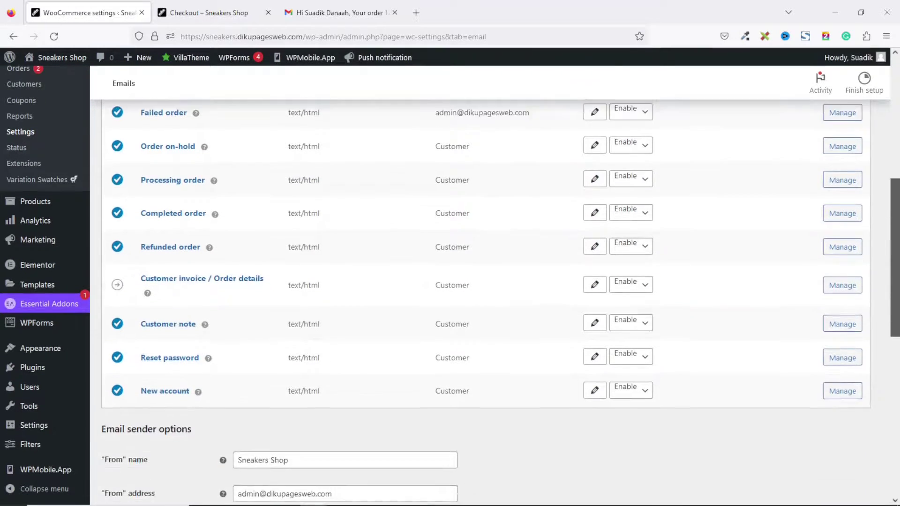
pyautogui.scroll(-2, 486, 303)
pyautogui.scroll(5, 486, 302)
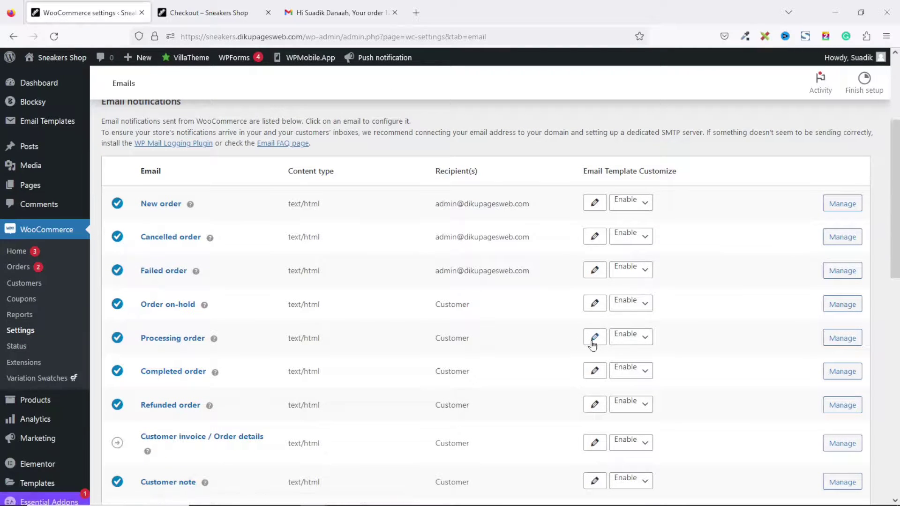
# Step: Review the Gmail order email's green header, ₵159.00 total, Shop More button and footer
pyautogui.click(347, 12)
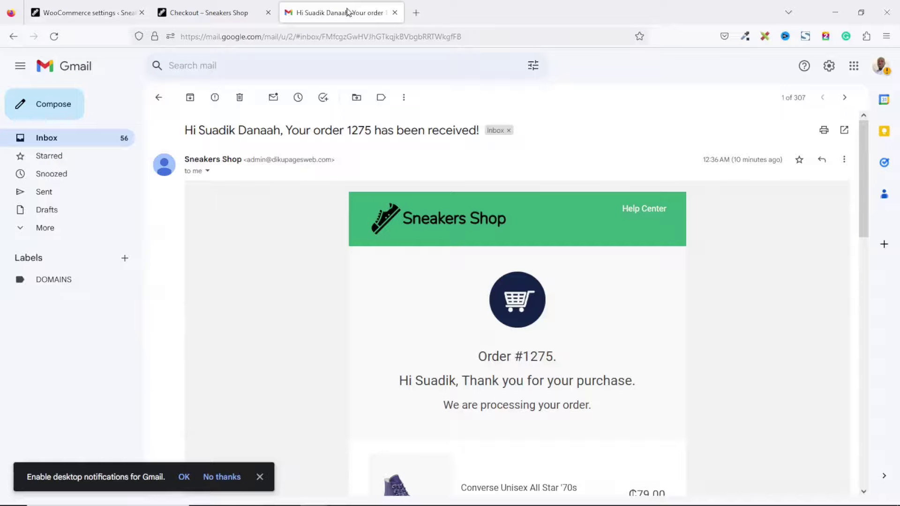
pyautogui.scroll(-7, 866, 149)
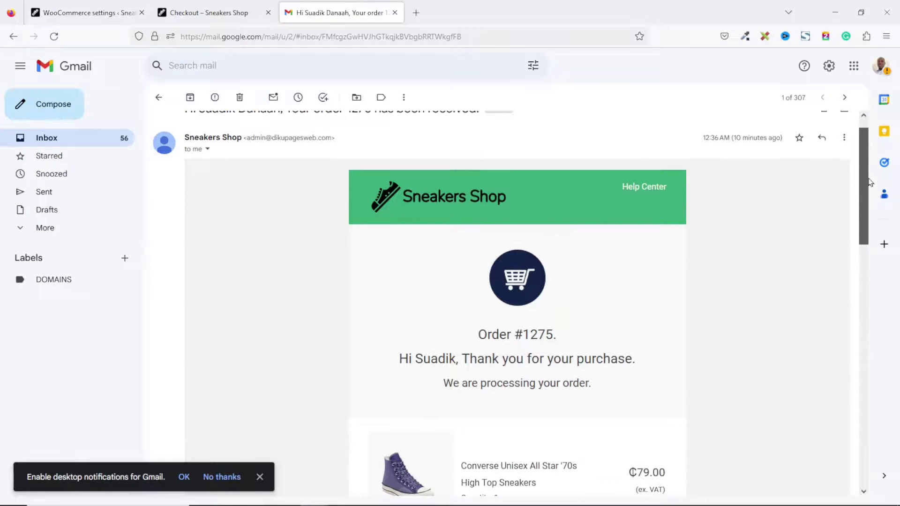
pyautogui.scroll(-8, 866, 290)
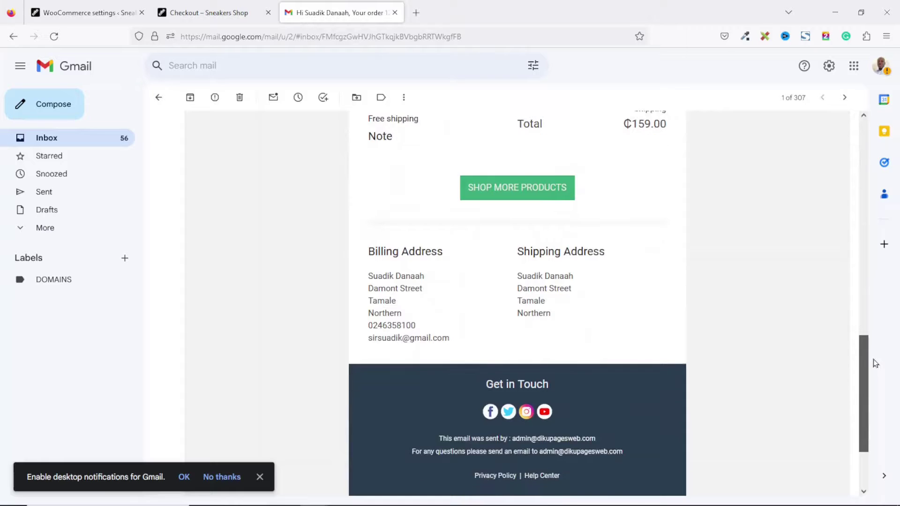
pyautogui.scroll(15, 867, 372)
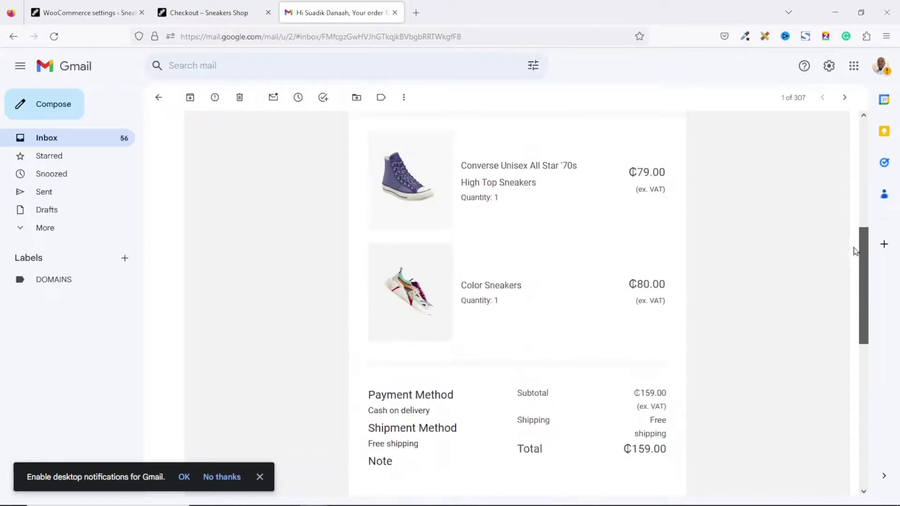
pyautogui.scroll(1, 846, 149)
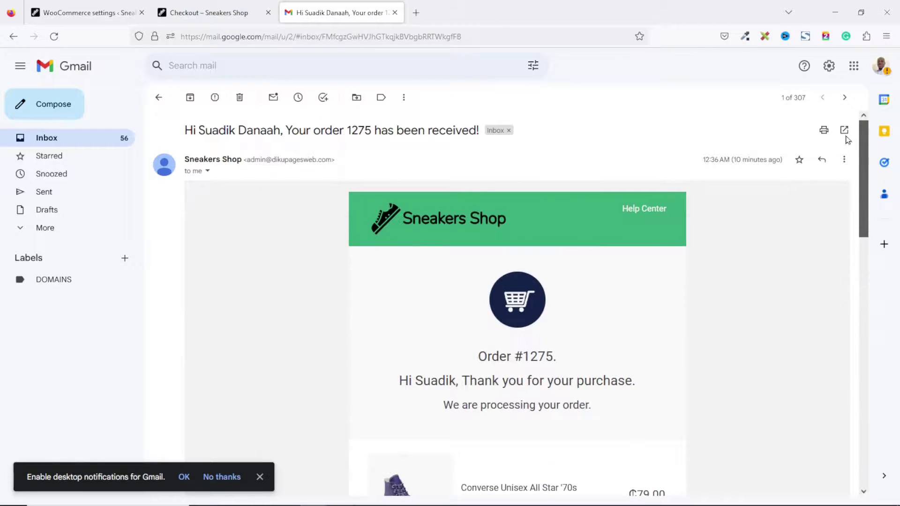
pyautogui.scroll(-5, 850, 175)
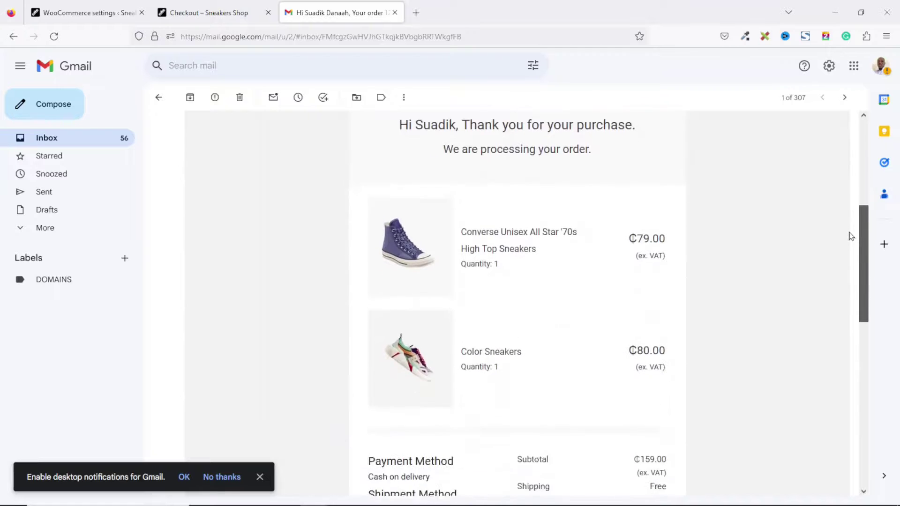
pyautogui.scroll(-7, 851, 236)
pyautogui.scroll(8, 837, 351)
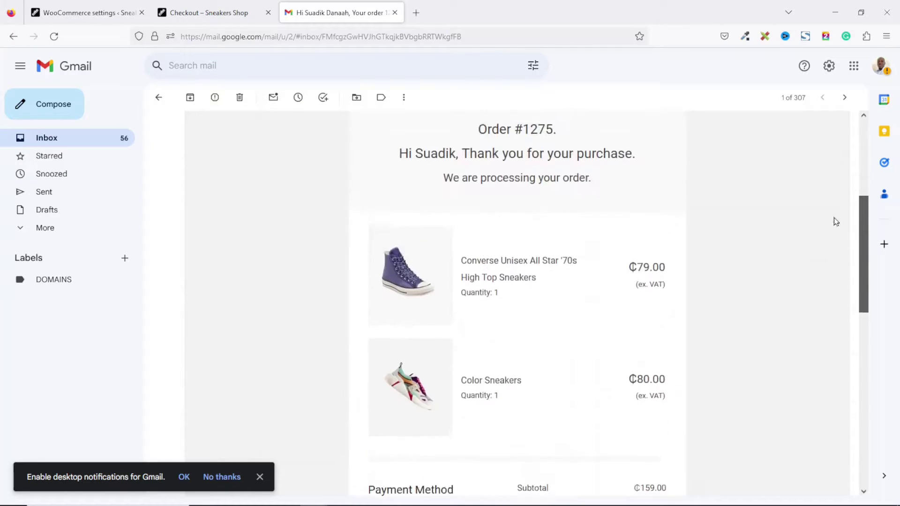
pyautogui.scroll(2, 835, 211)
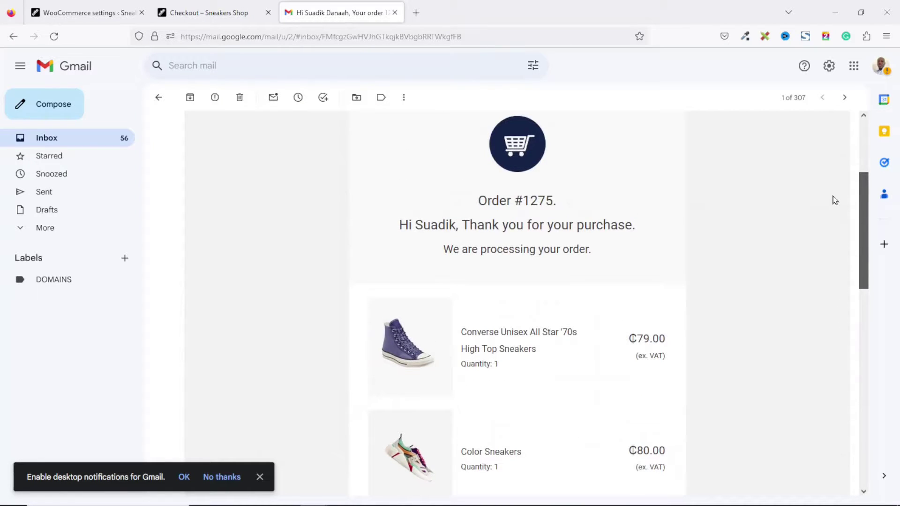
pyautogui.scroll(3, 834, 200)
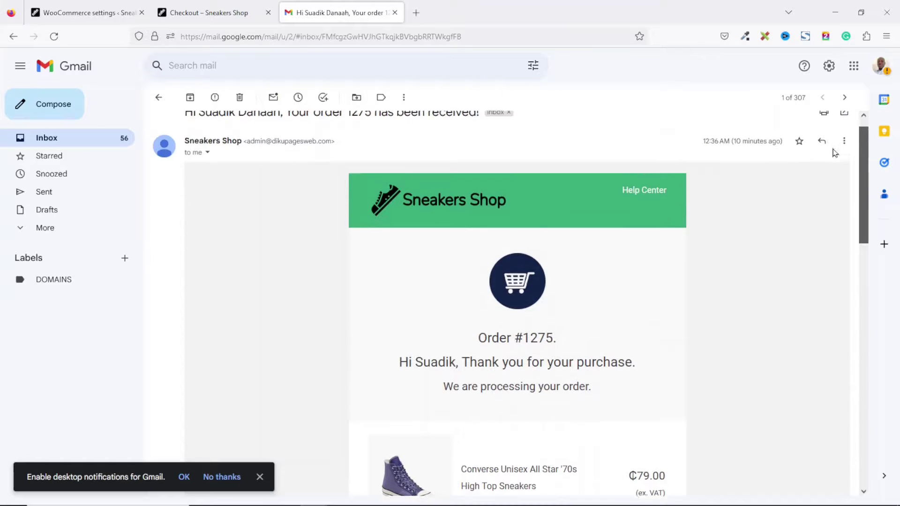